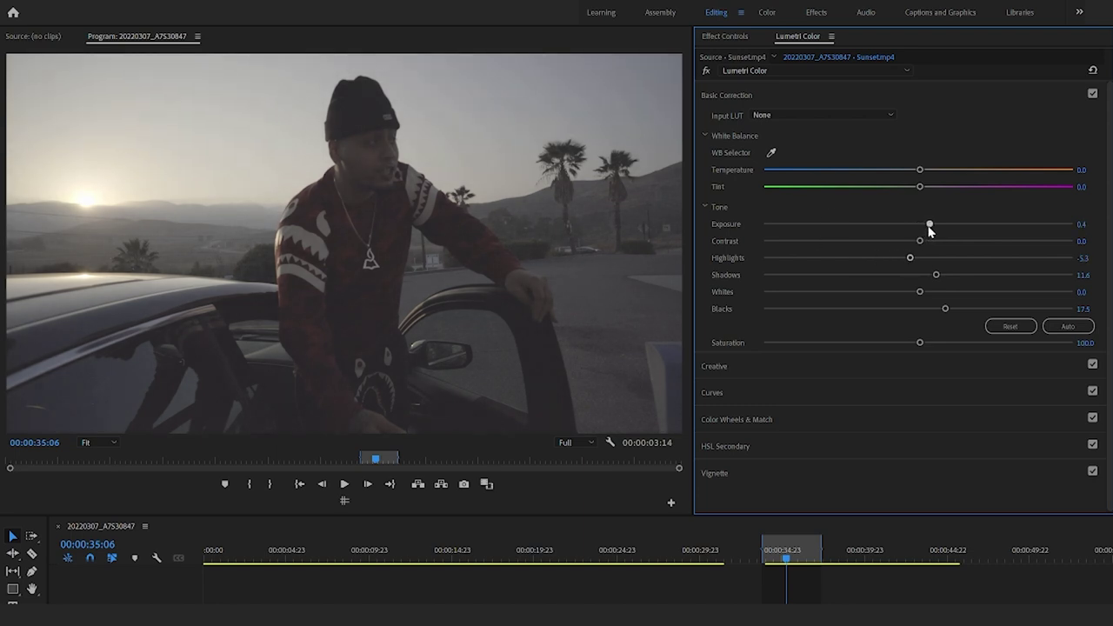
Step: Toggle the Lumetri Color effect off and on to compare the corrected shot with the original
click(707, 70)
click(707, 70)
click(707, 70)
click(707, 70)
Step: Rename the Lumetri Color effect on Sunset.mp4 as Correction and return to its color settings
click(727, 37)
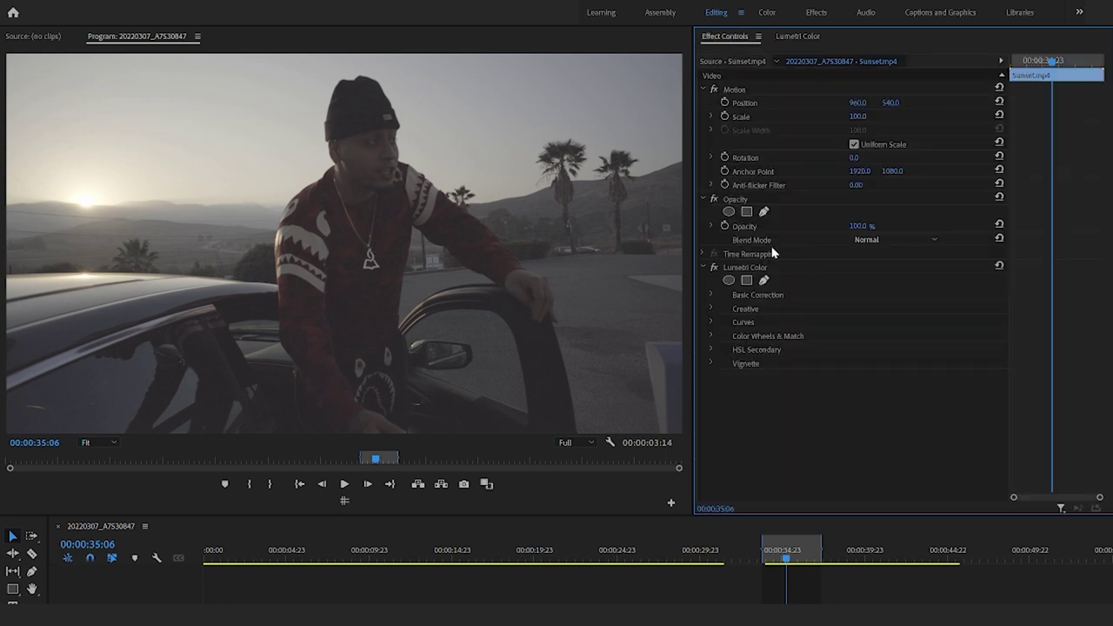
click(737, 268)
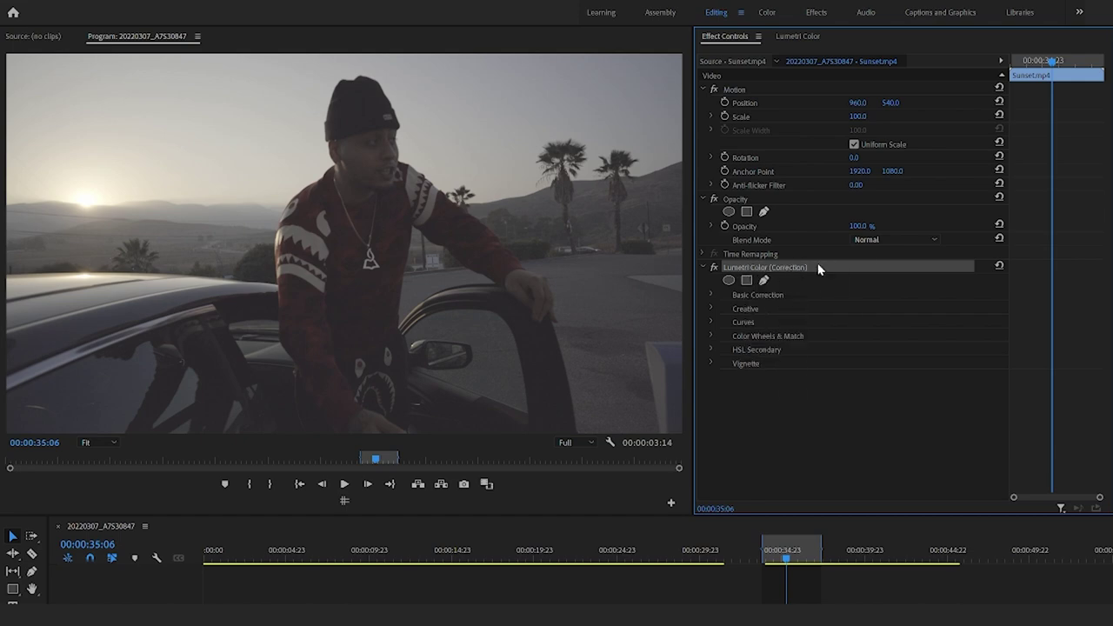
click(798, 36)
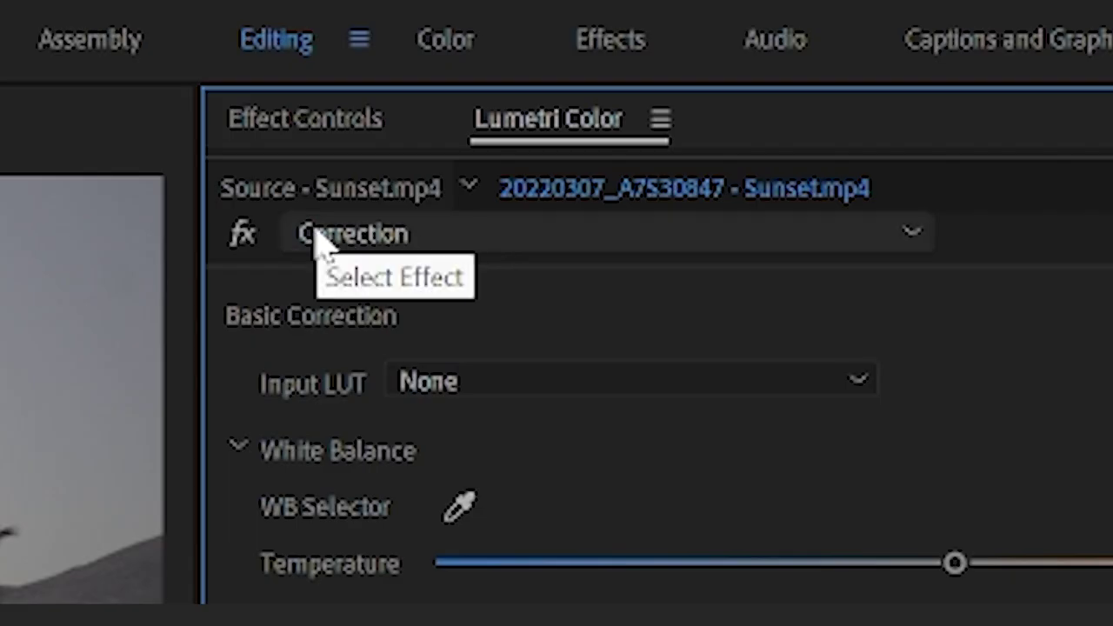
Step: Add a second Lumetri Color effect to Sunset.mp4 and check it below the Correction effect
click(729, 72)
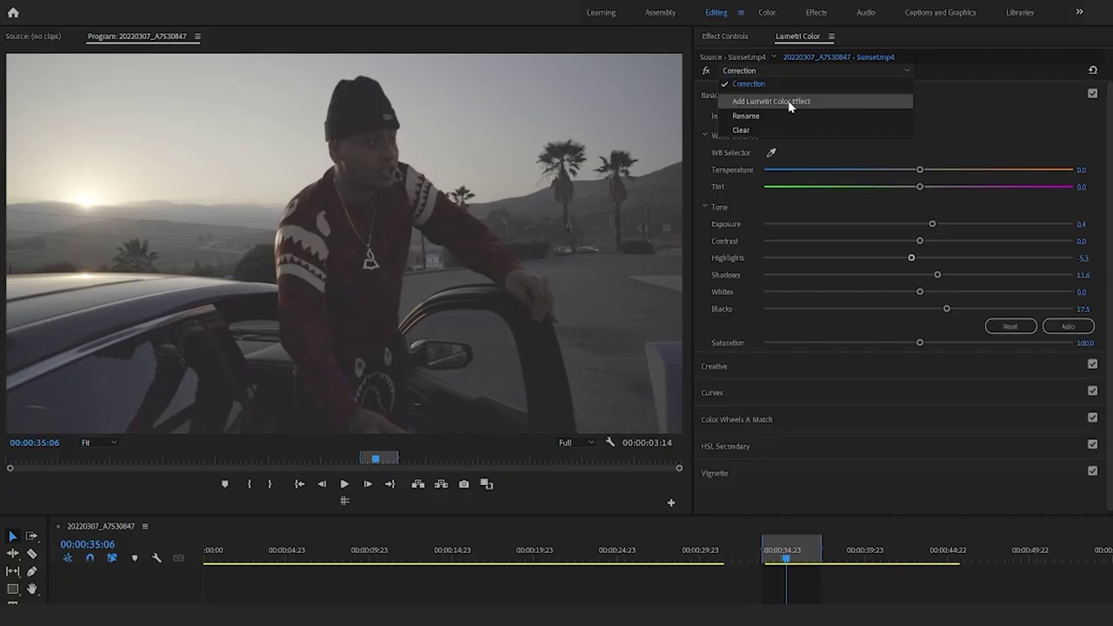
click(790, 102)
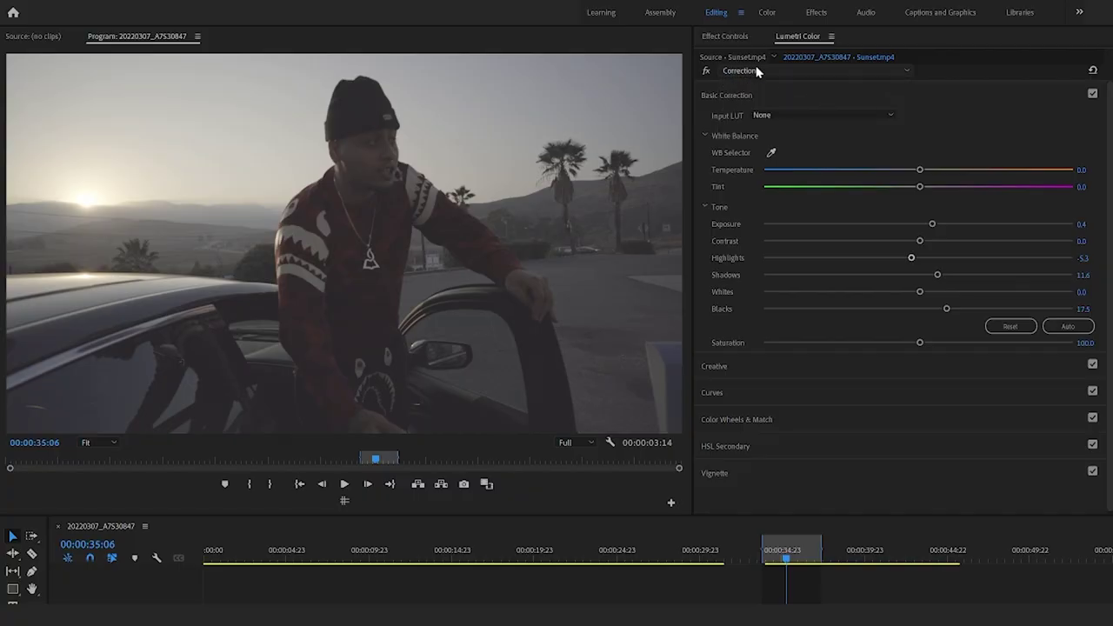
click(740, 38)
click(741, 377)
click(760, 268)
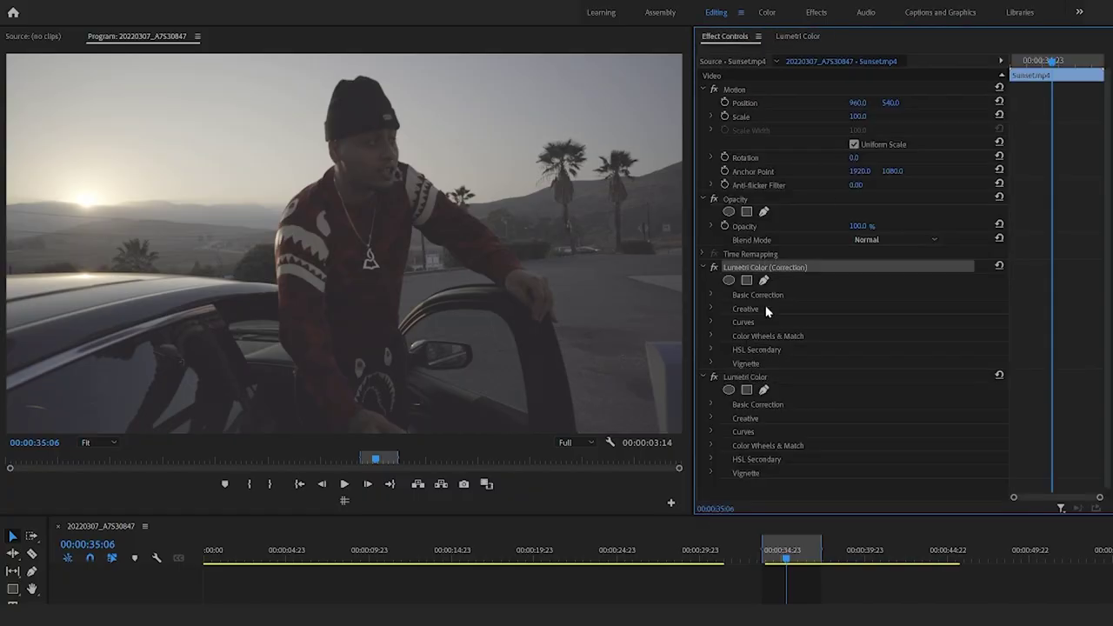
click(751, 376)
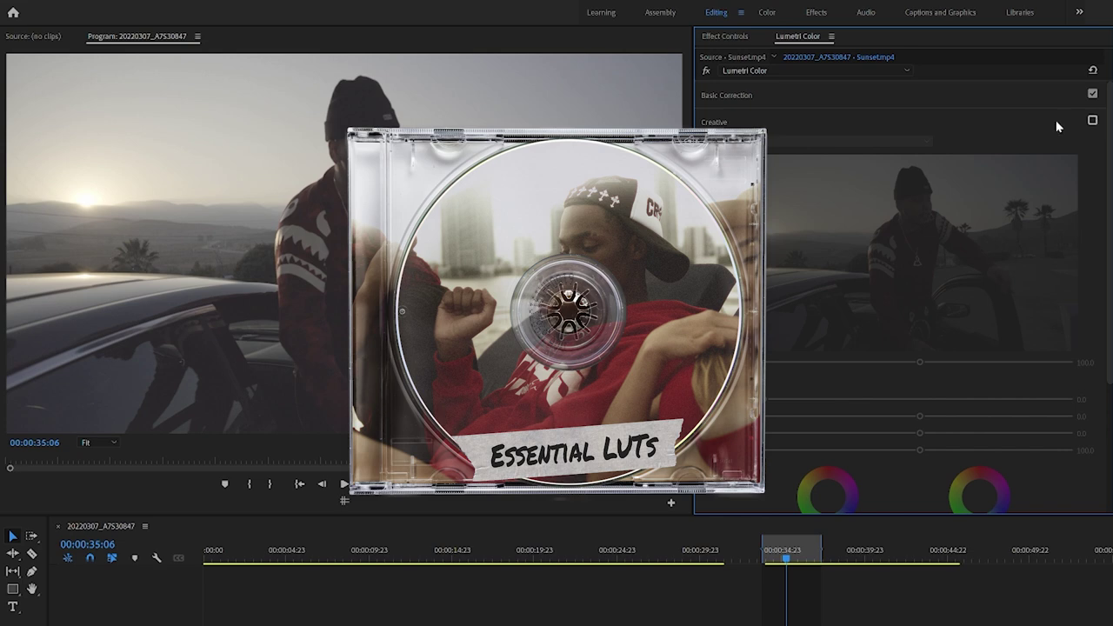
Step: Browse for a custom LUT as the Creative look of the new Lumetri Color effect
click(785, 143)
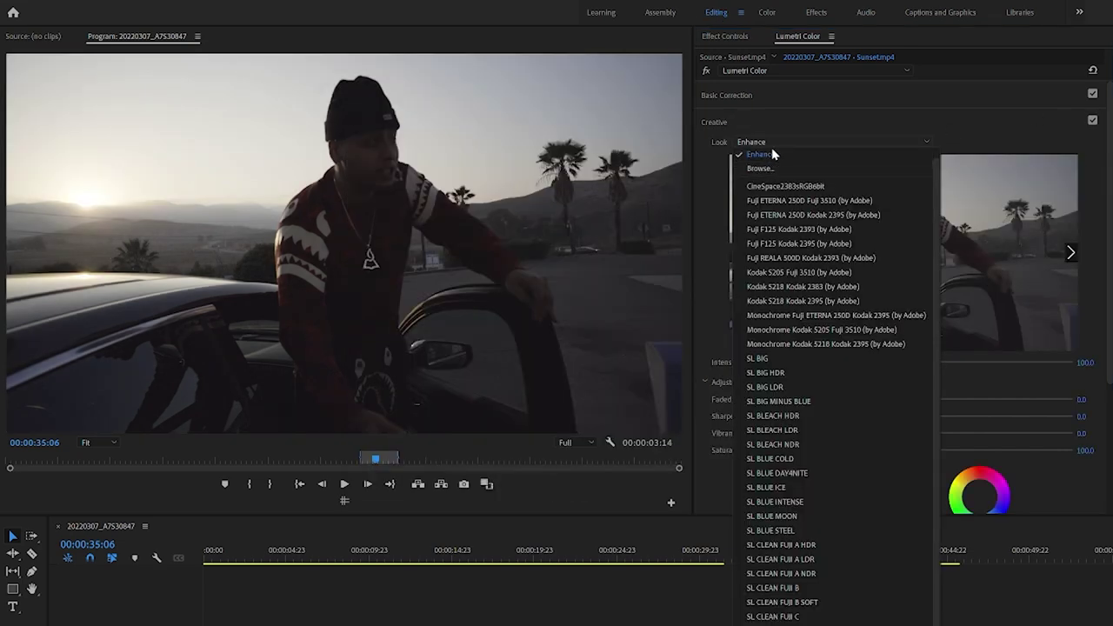
click(760, 168)
scroll(184, 240, down, 3)
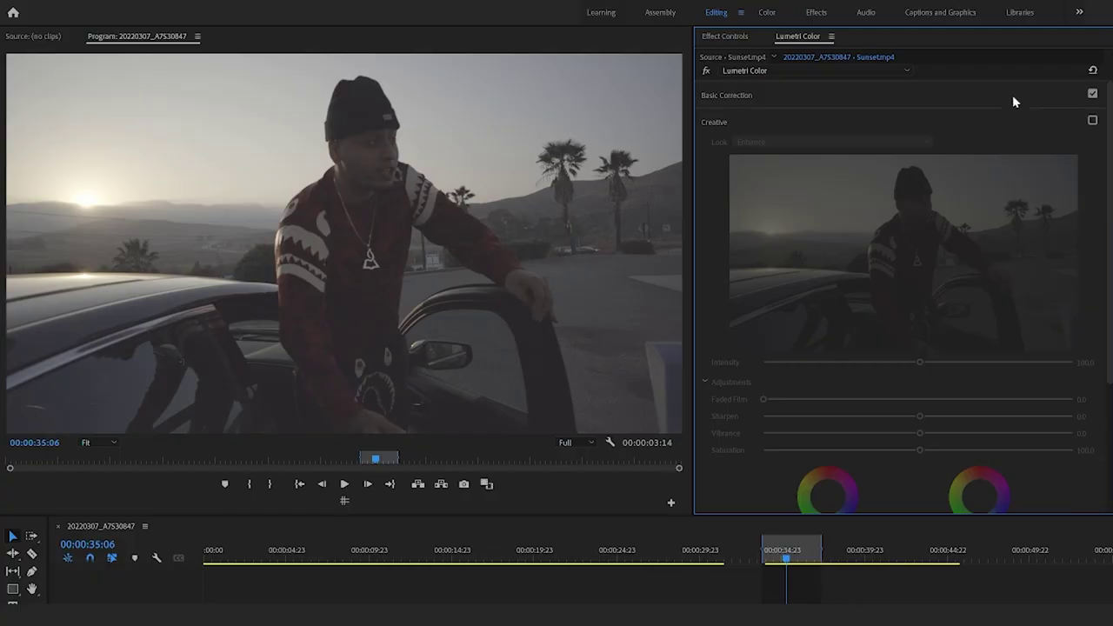
Step: In Basic Correction, set contrast to 30.1, highlights to 7.8, shadows to -5.3, whites to 4.8 and blacks to -15.4
click(1013, 97)
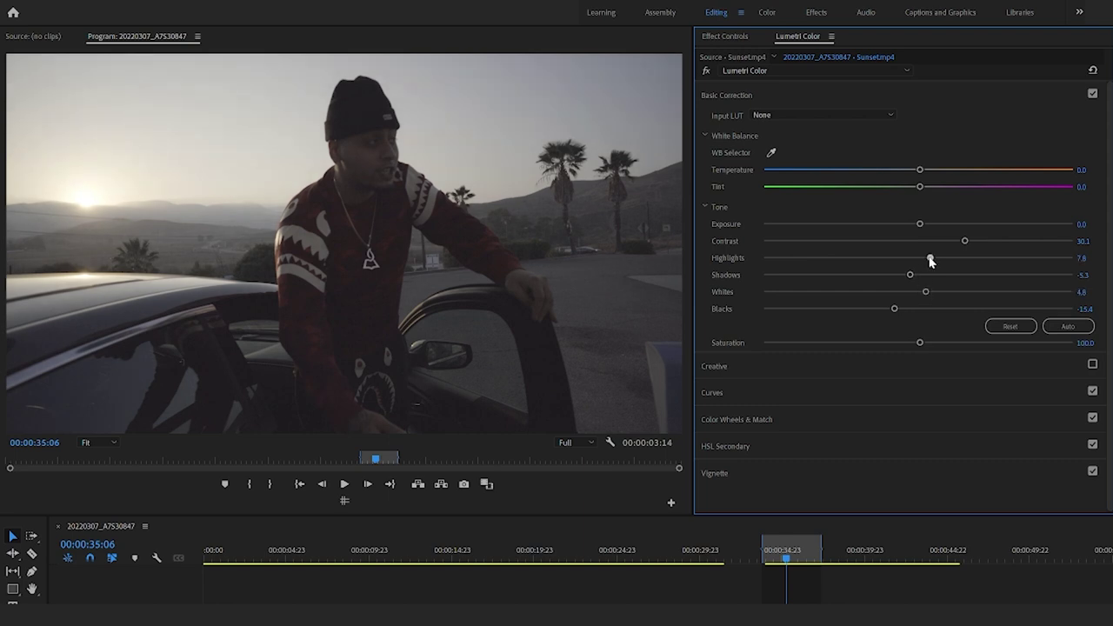
Step: Shape the white RGB curve into a gentle S by lowering the shadow point and slightly raising the highlight point
click(764, 392)
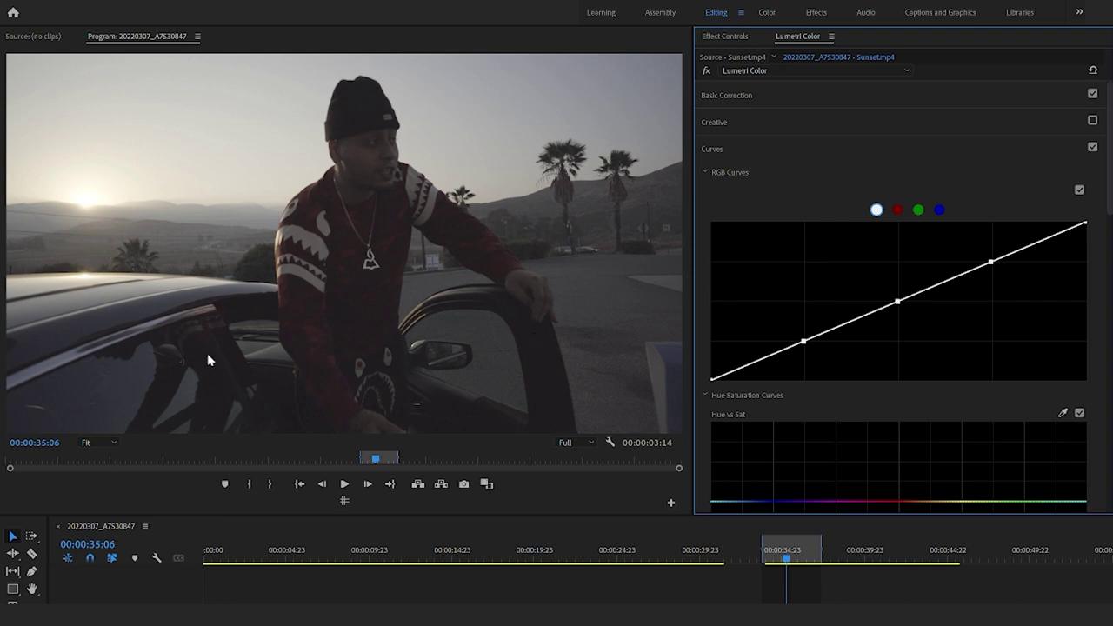
drag(803, 341, 807, 352)
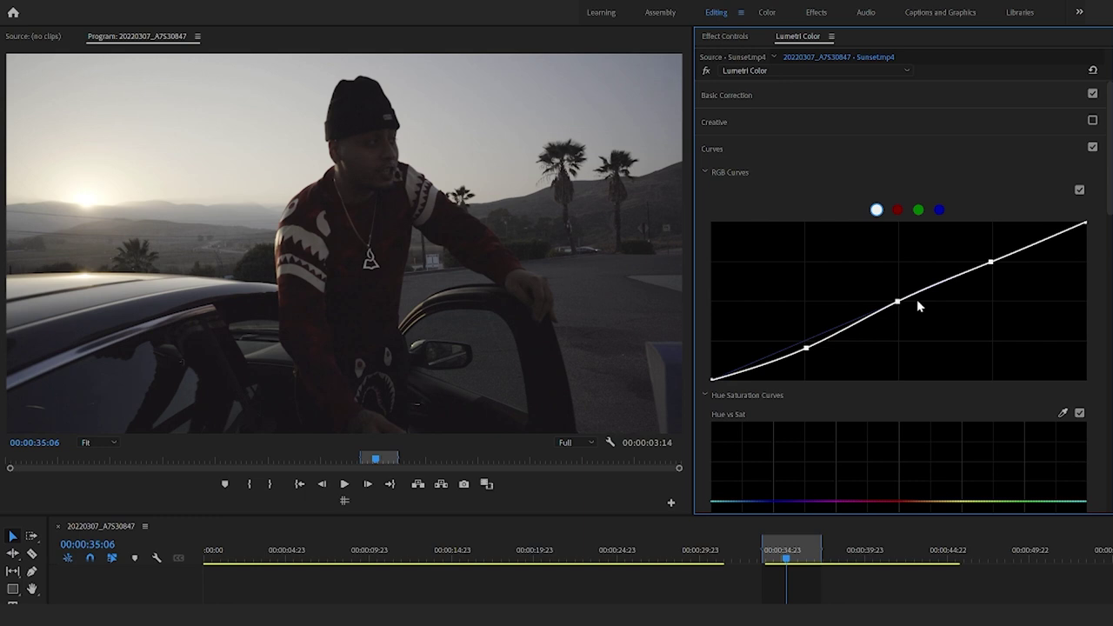
drag(992, 263, 992, 256)
drag(898, 301, 900, 300)
drag(808, 350, 804, 347)
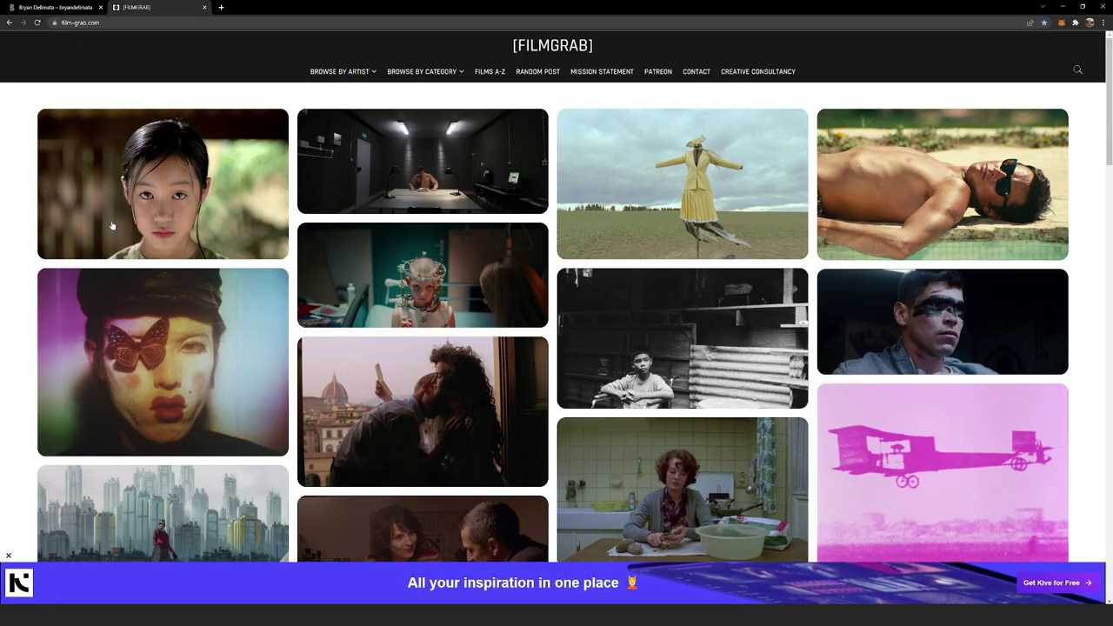
Step: Browse the FILMGRAB gallery in the web browser for film stills with useful reference colors
scroll(111, 227, down, 3)
scroll(725, 335, up, 2)
scroll(725, 336, down, 15)
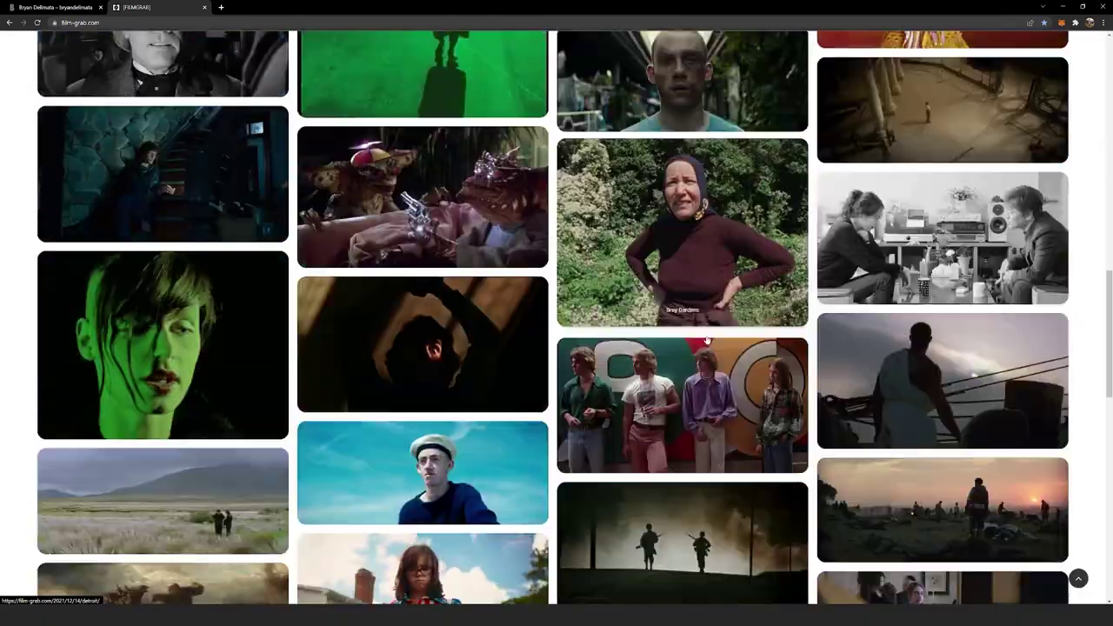
scroll(690, 350, down, 5)
scroll(412, 323, up, 15)
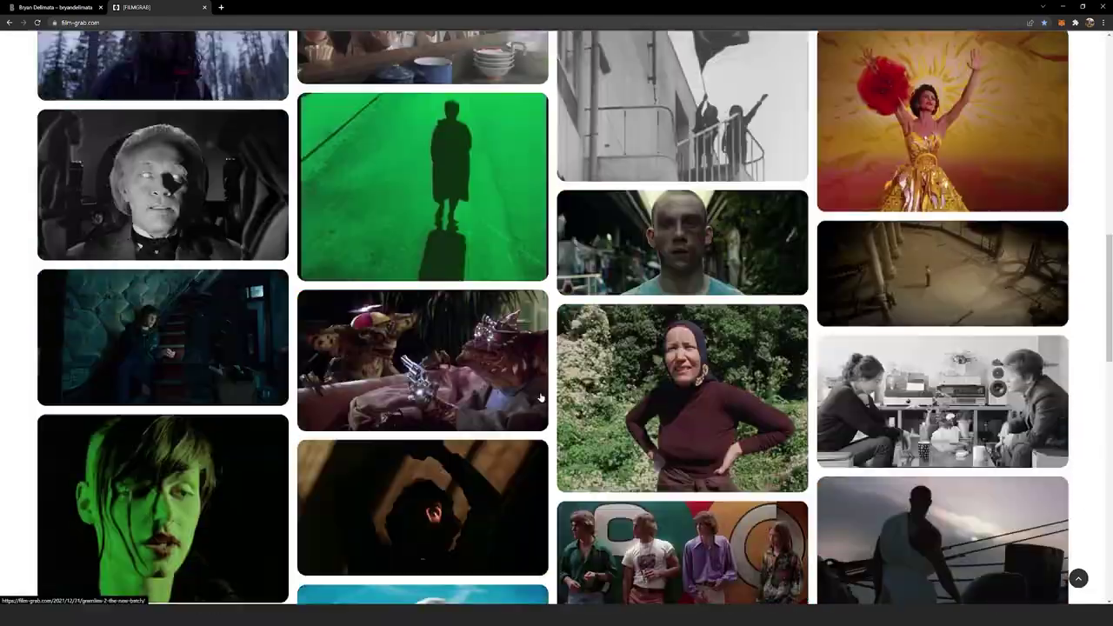
scroll(223, 199, up, 5)
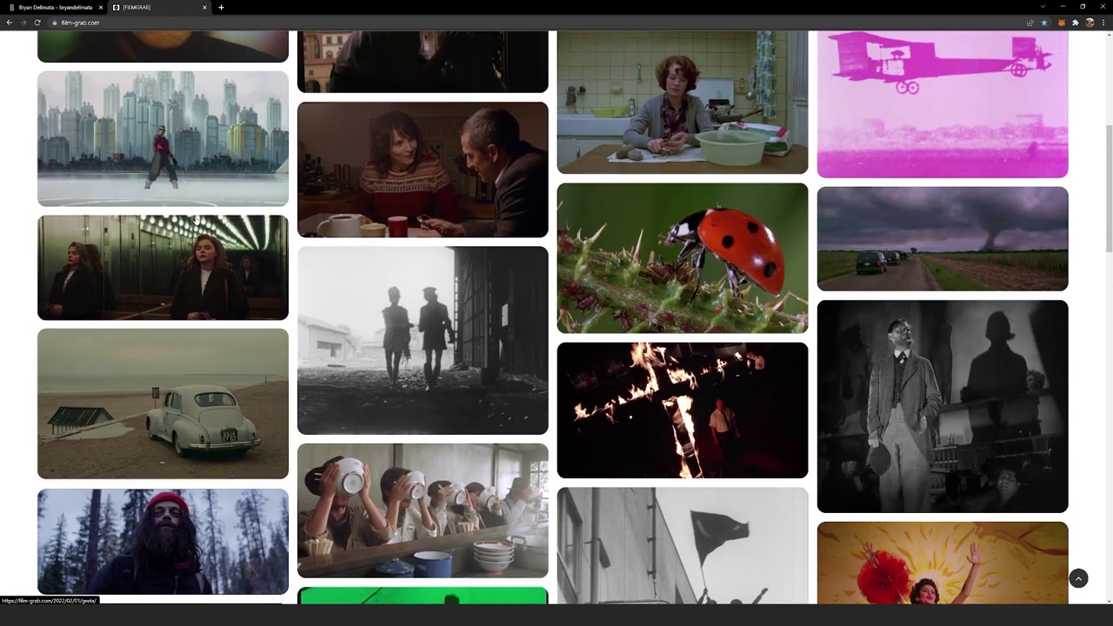
Step: Open the Greta page on FILMGRAB and examine its stills as color references
click(164, 236)
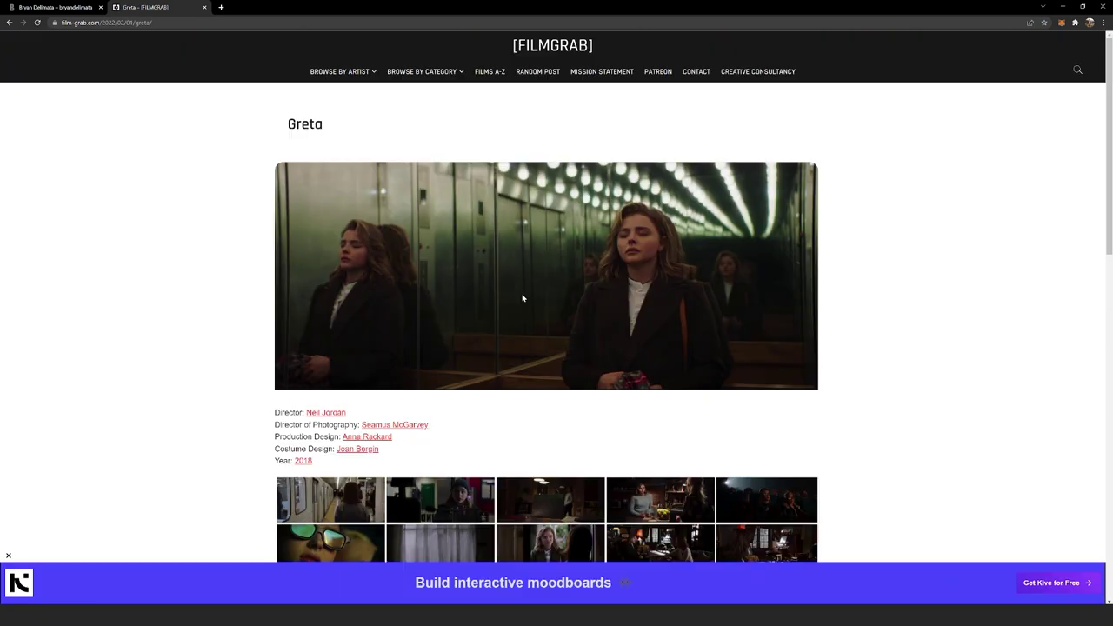
scroll(522, 298, down, 4)
scroll(521, 300, down, 3)
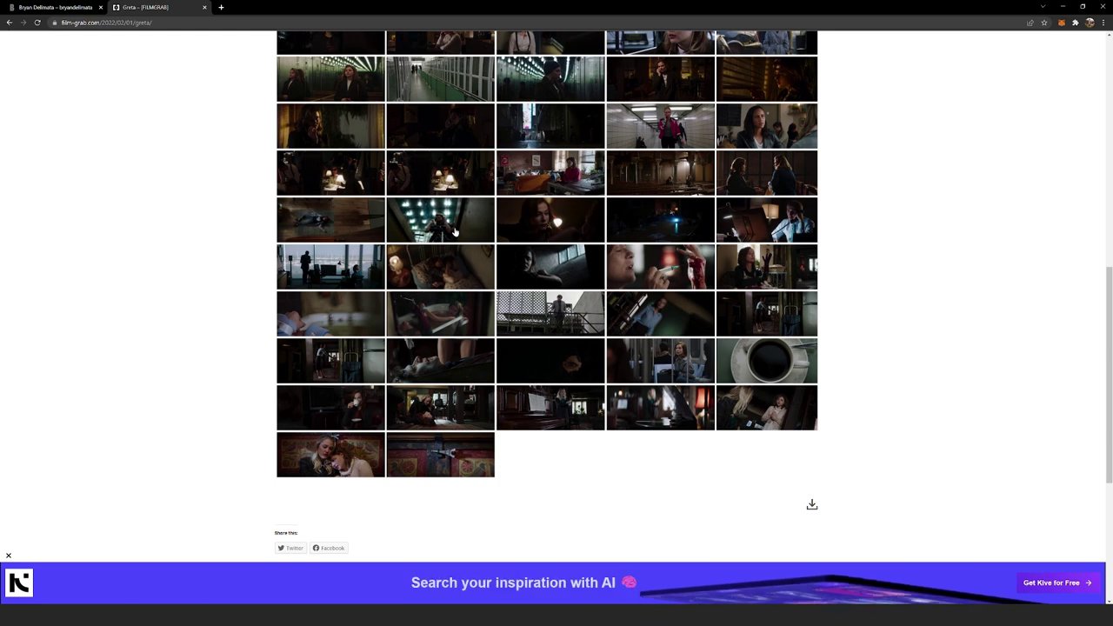
click(618, 235)
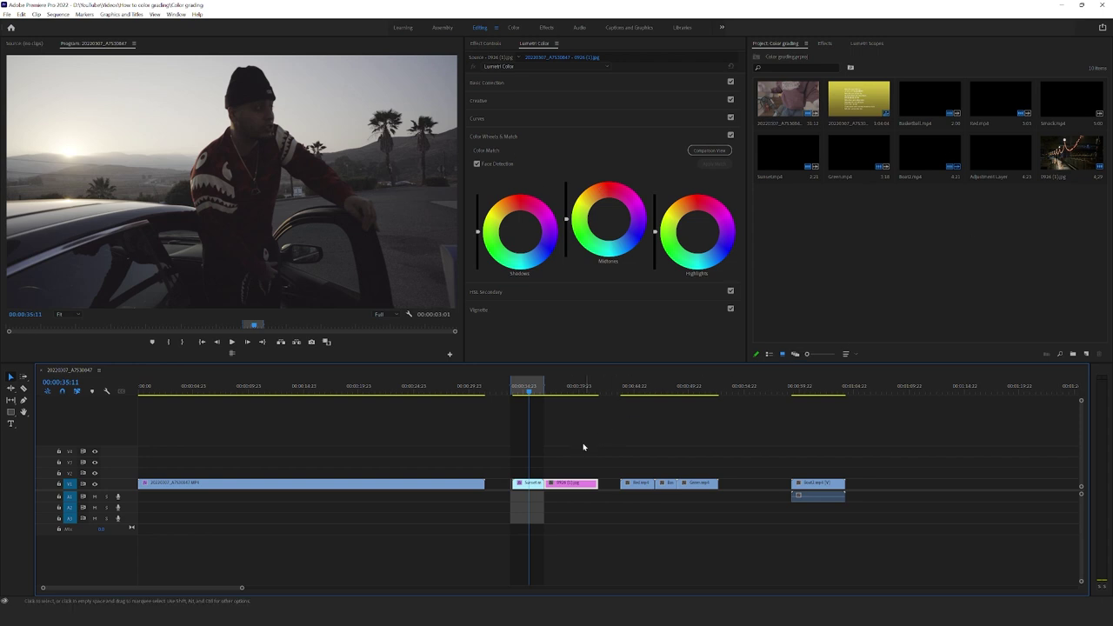
Step: Using Comparison View, color-match Sunset.mp4 to the night-street still at 00:00:38:00, and return to the single-frame view
click(708, 150)
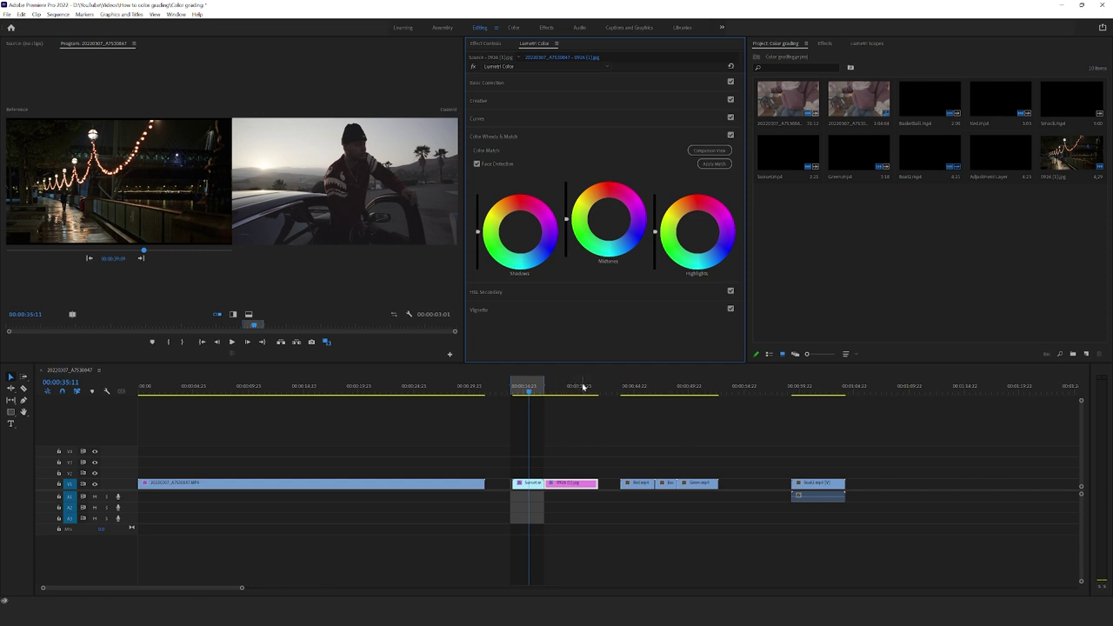
drag(151, 251, 138, 250)
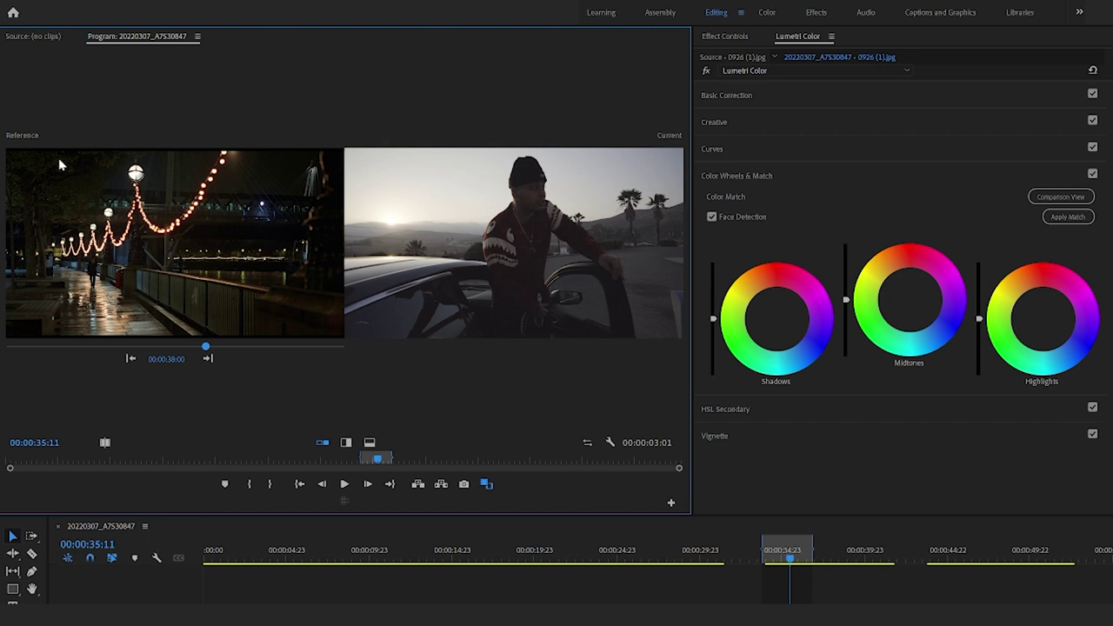
key(shift+3)
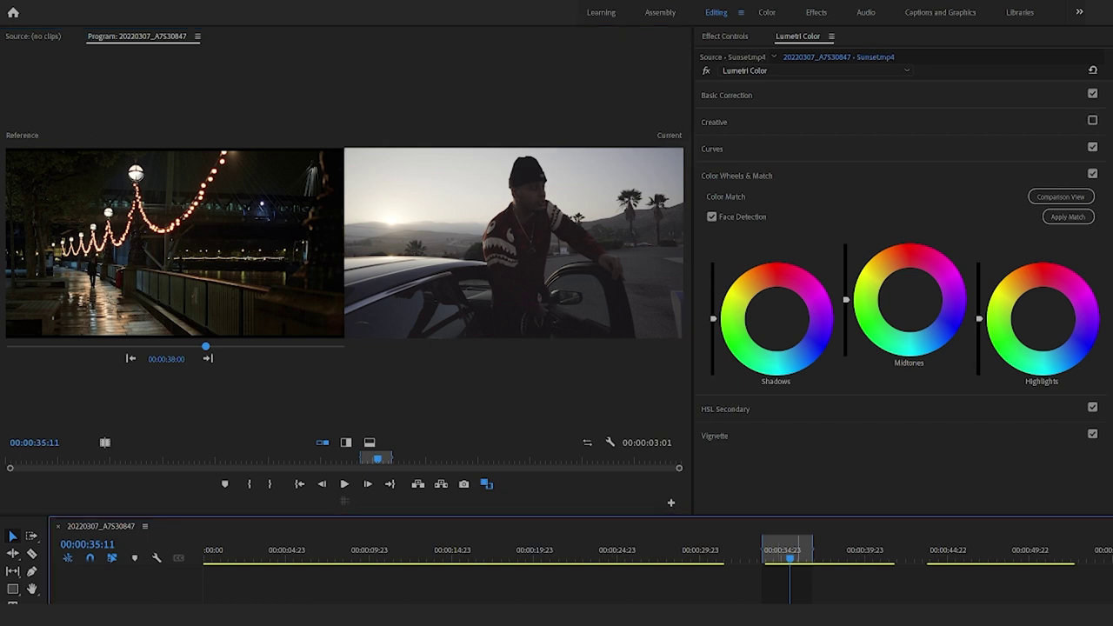
click(1066, 219)
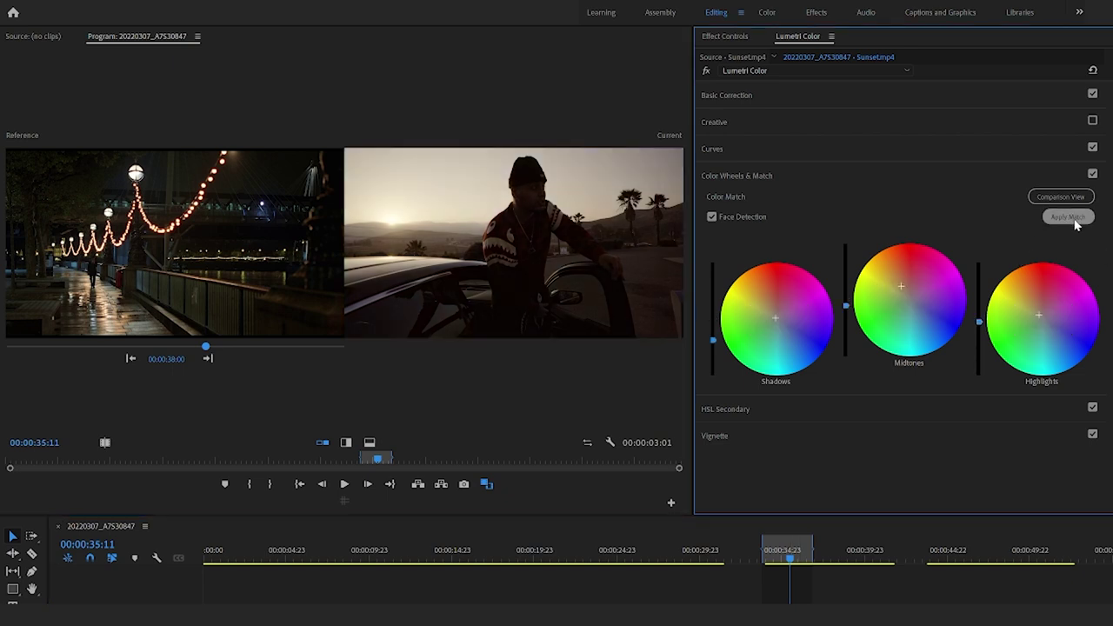
click(487, 483)
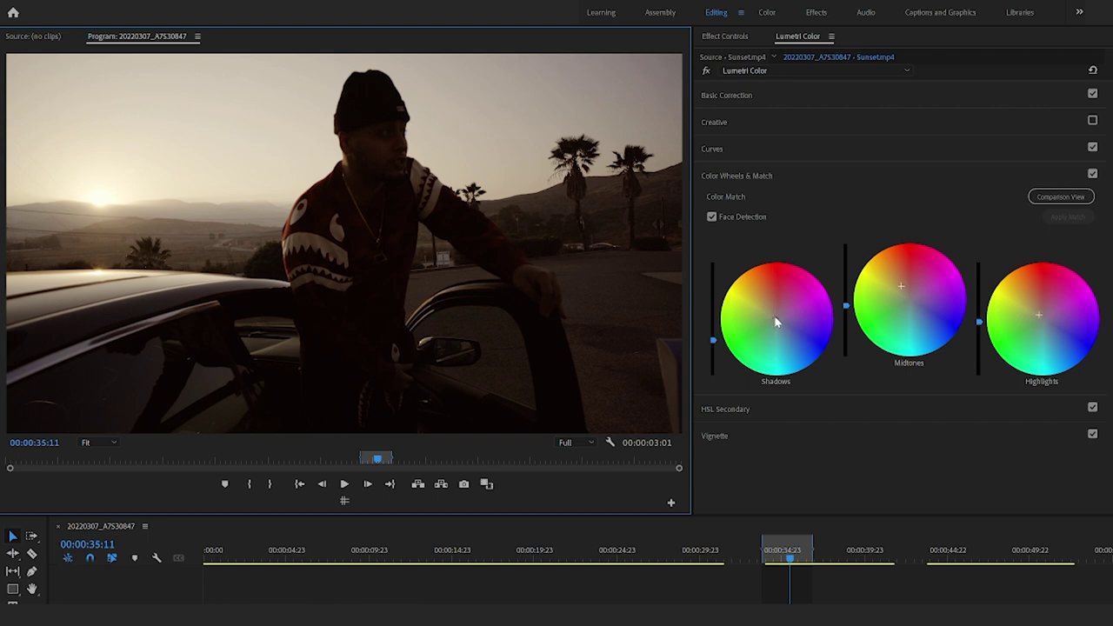
Step: Raise the shadows level slightly and fine-tune the midtones tint on the color wheels
click(711, 340)
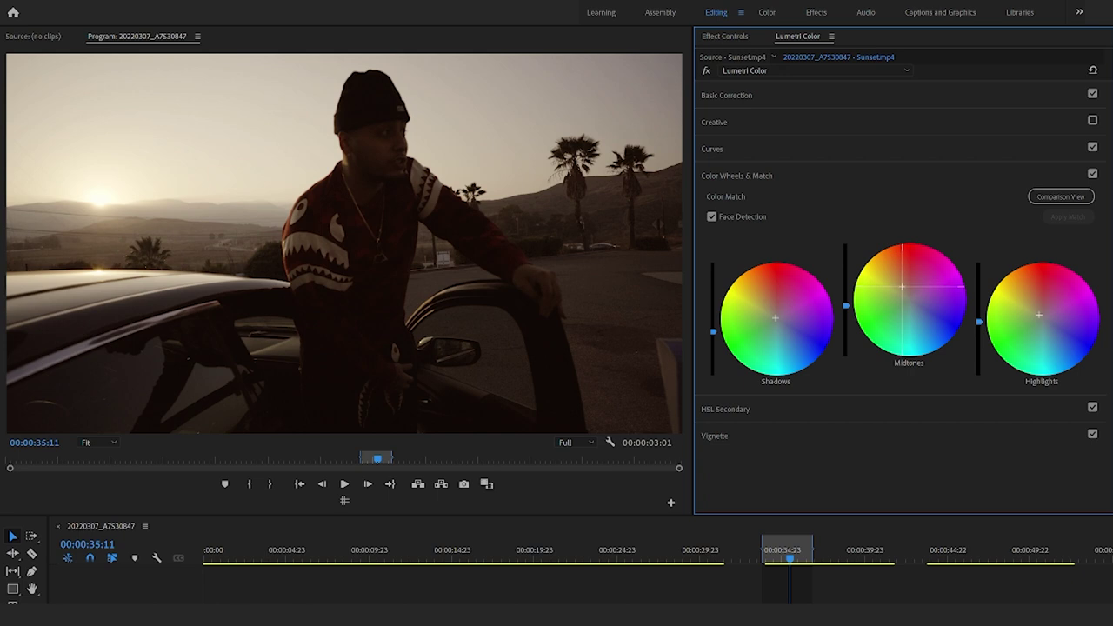
click(905, 293)
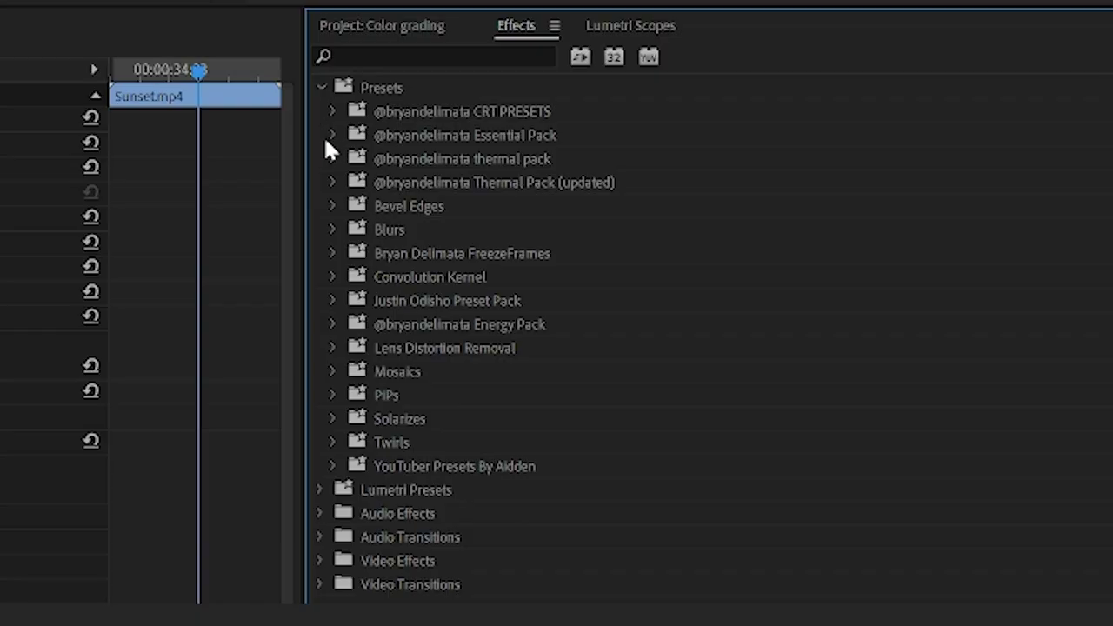
Step: Apply the Essential Pack's Filmic Halation preset to the duplicate Sunset.mp4 on the upper track and compare it with the reference still
click(332, 135)
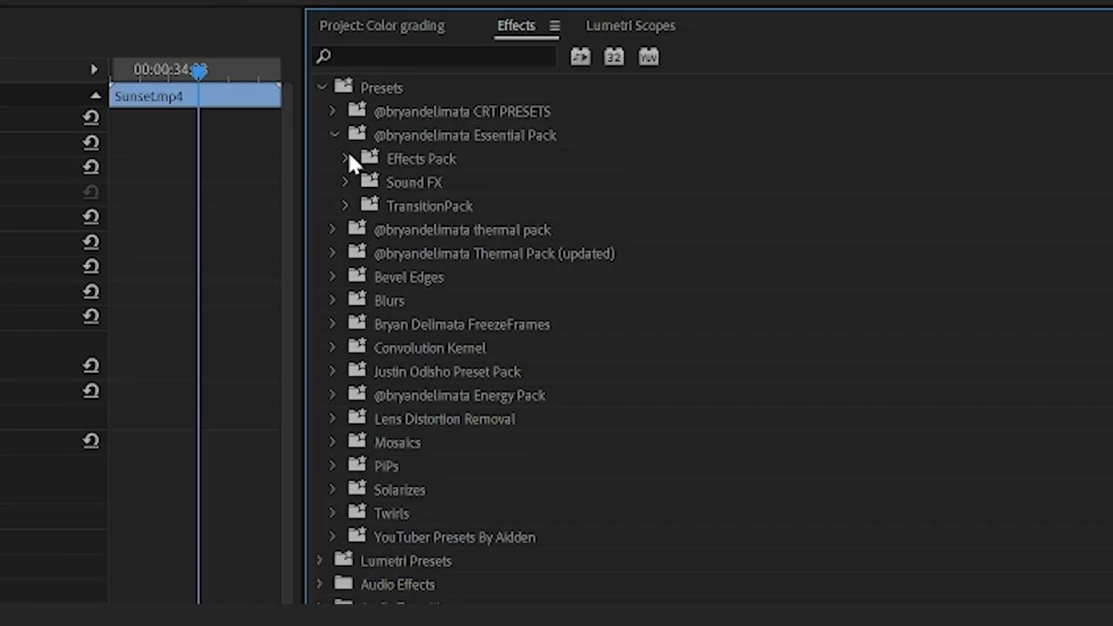
click(347, 157)
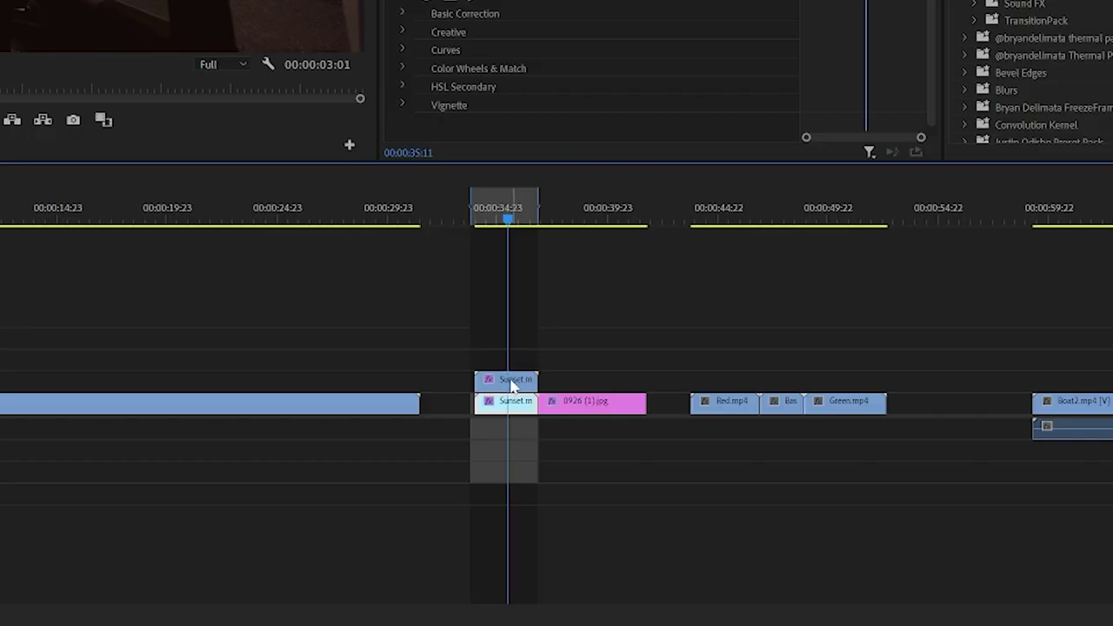
click(507, 380)
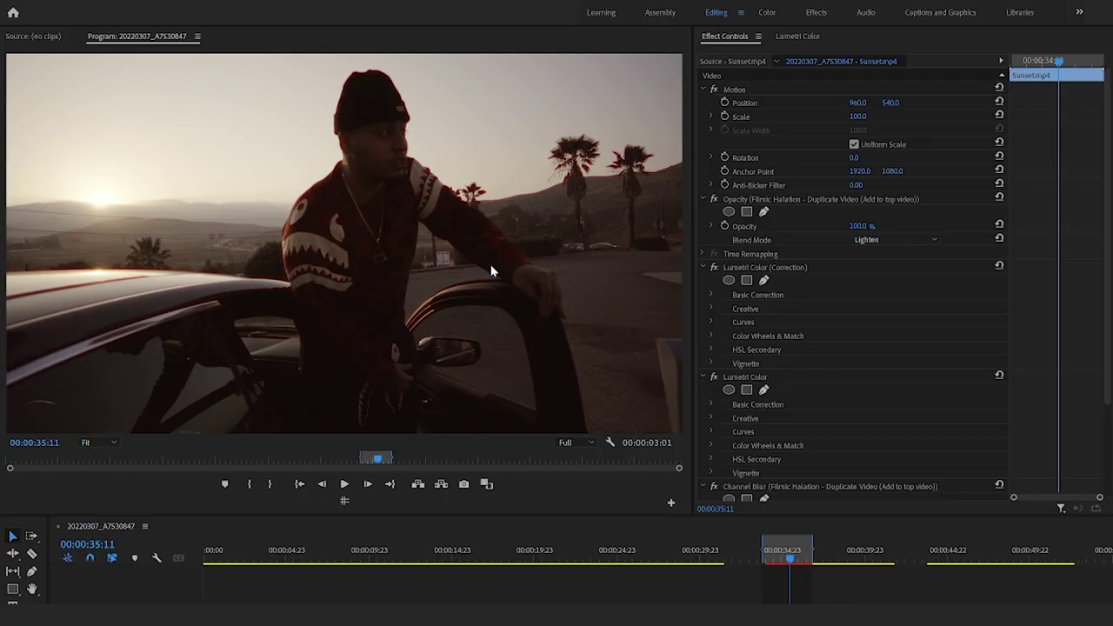
click(838, 557)
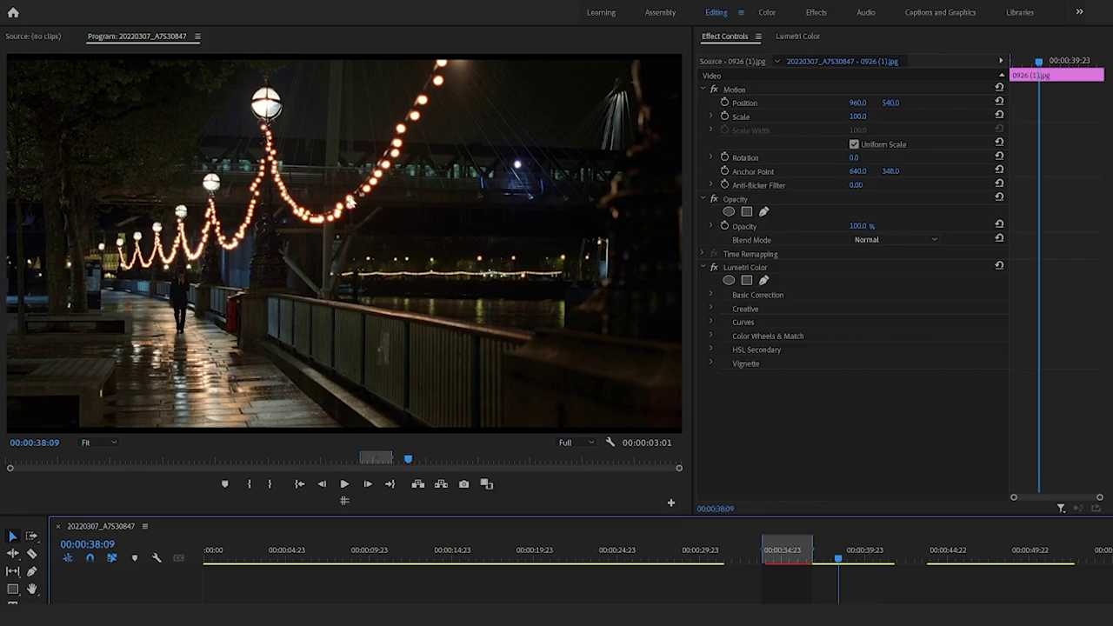
click(788, 549)
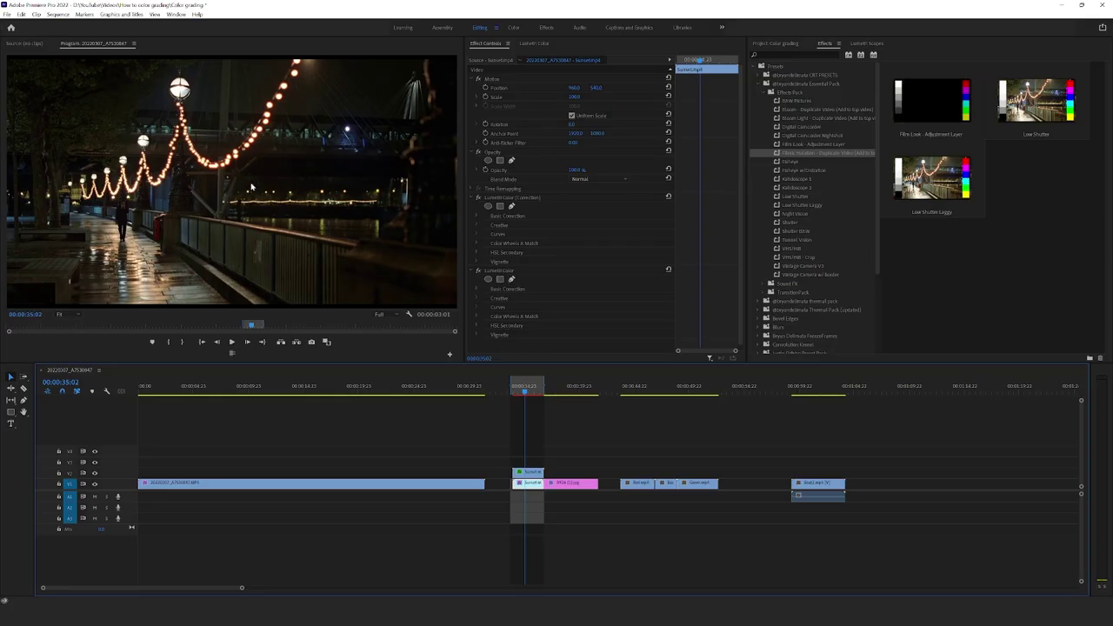
Step: Place an adjustment layer above both Sunset.mp4 clips and apply the Film Look - Adjustment Layer preset to it
click(776, 43)
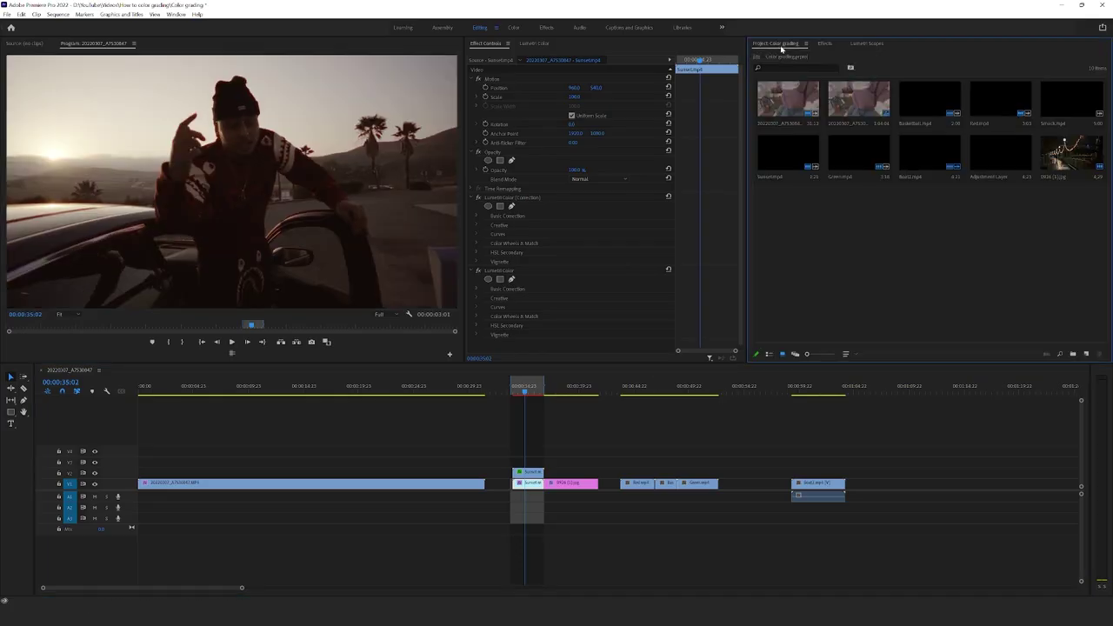
drag(1000, 161, 530, 466)
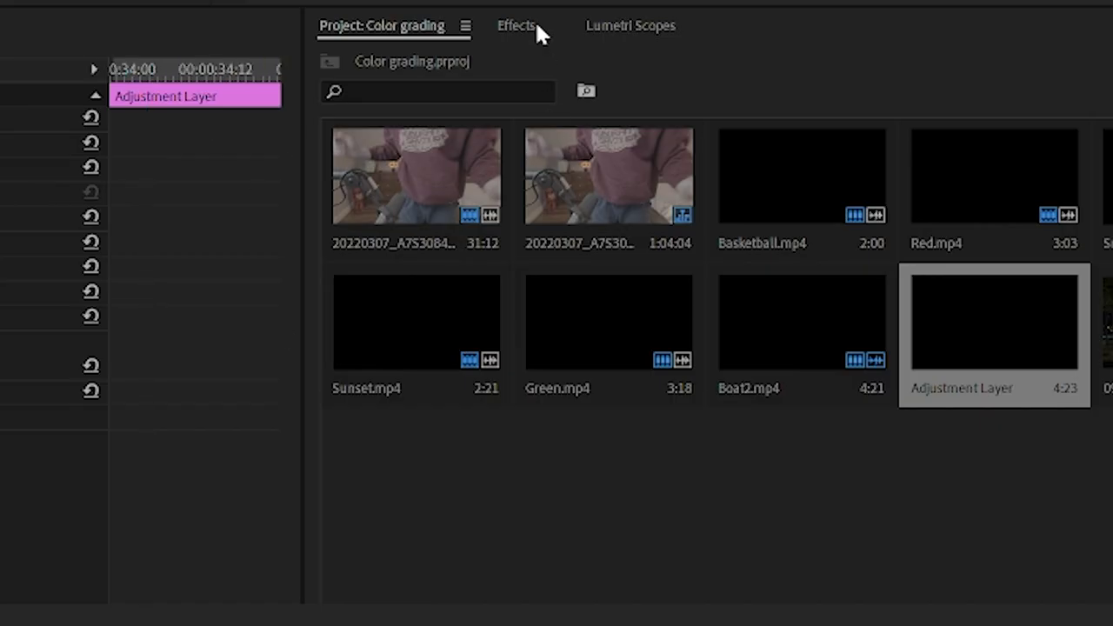
click(537, 26)
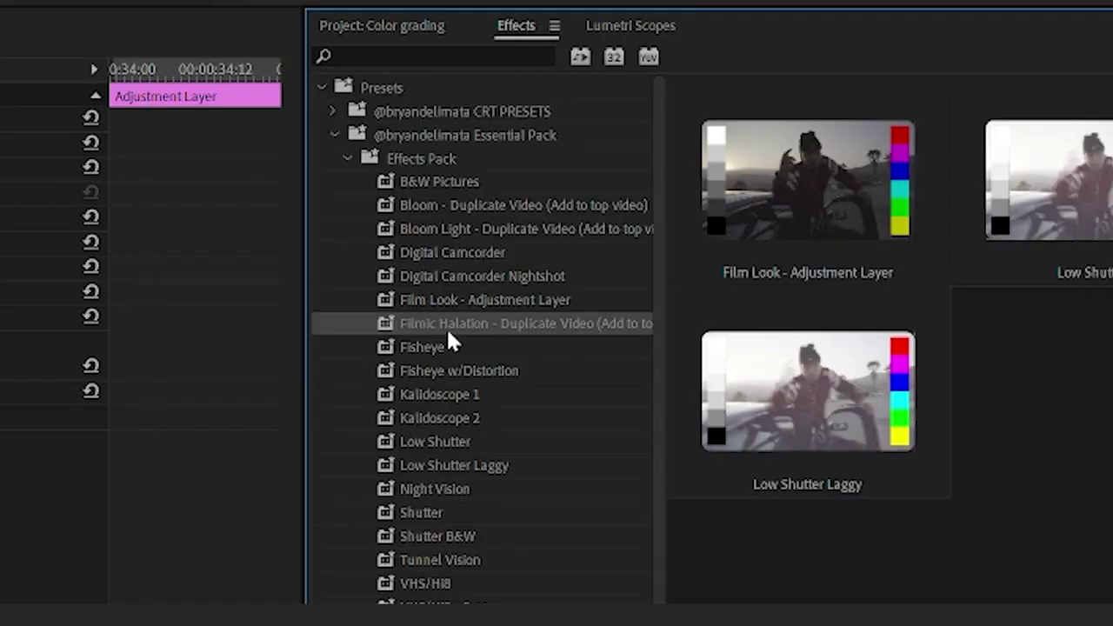
click(458, 296)
drag(528, 463, 528, 463)
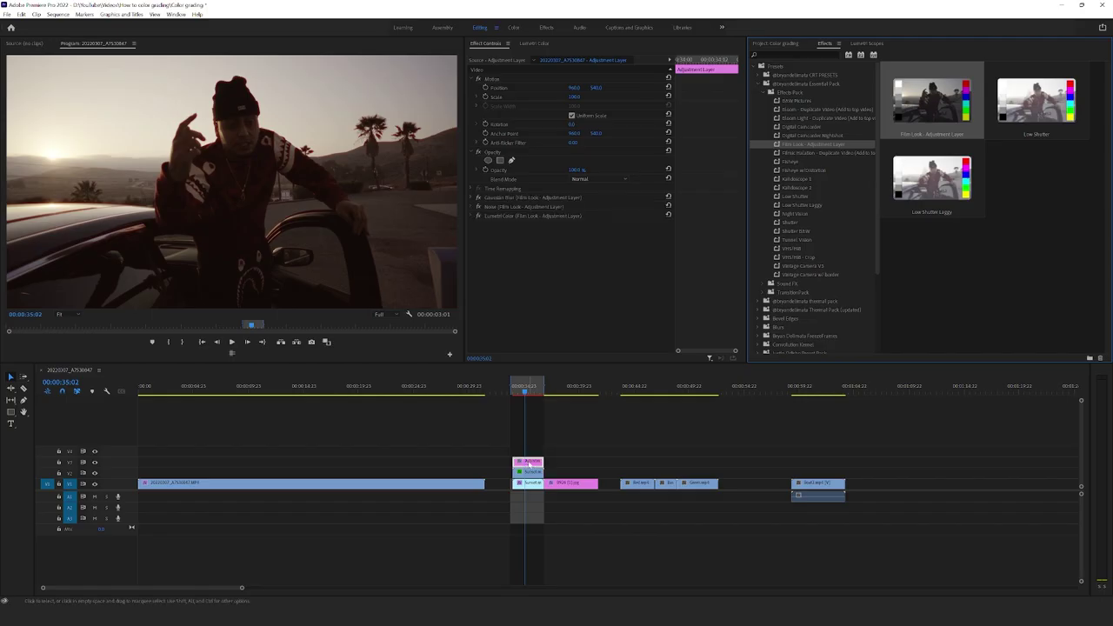
Step: Check the film look enlarged, fine-tune the midtones tint of Sunset.mp4 on the base track, and play back the clip
key(grave)
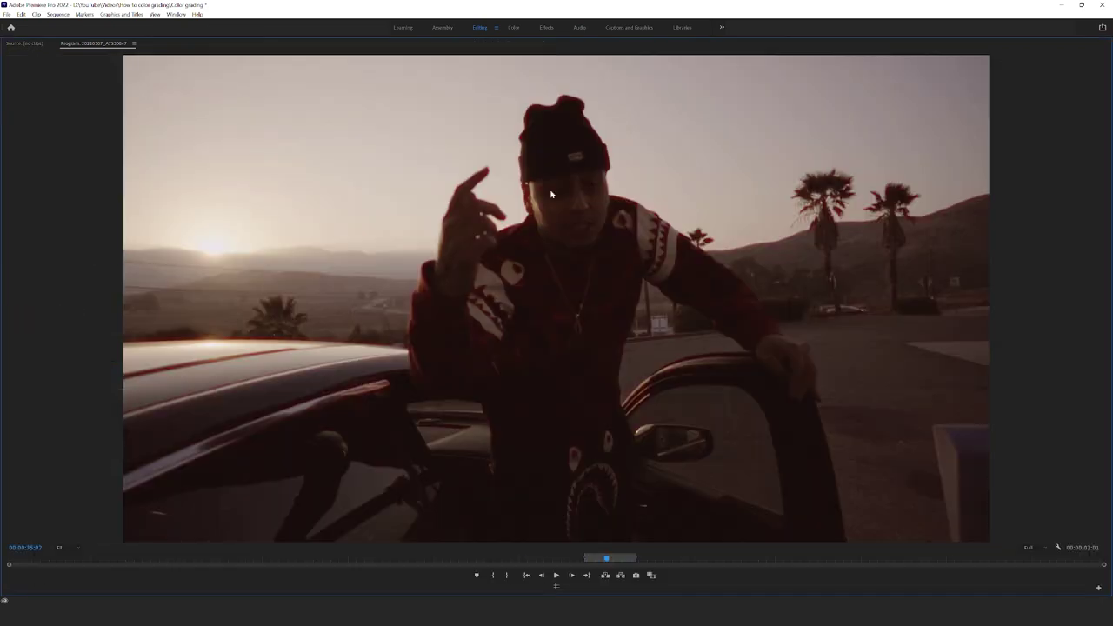
key(grave)
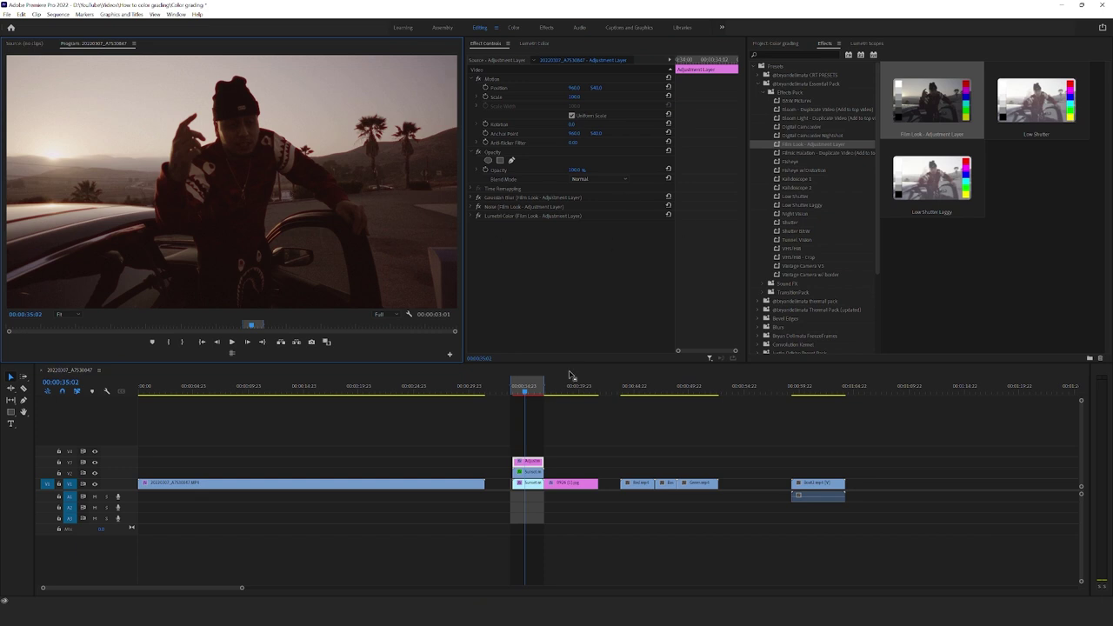
click(528, 483)
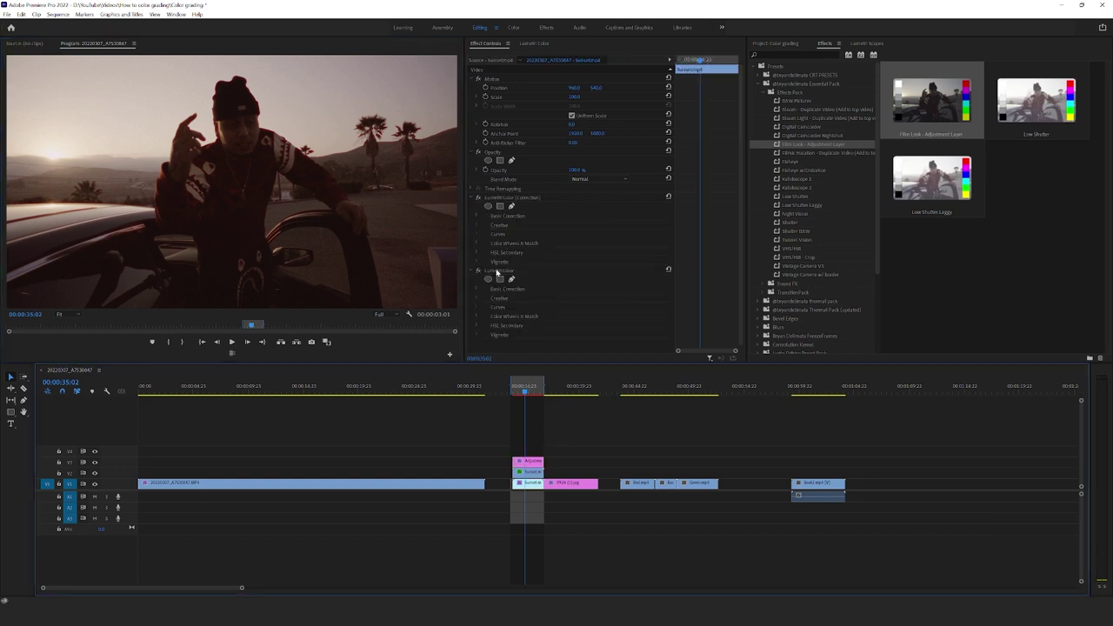
click(534, 43)
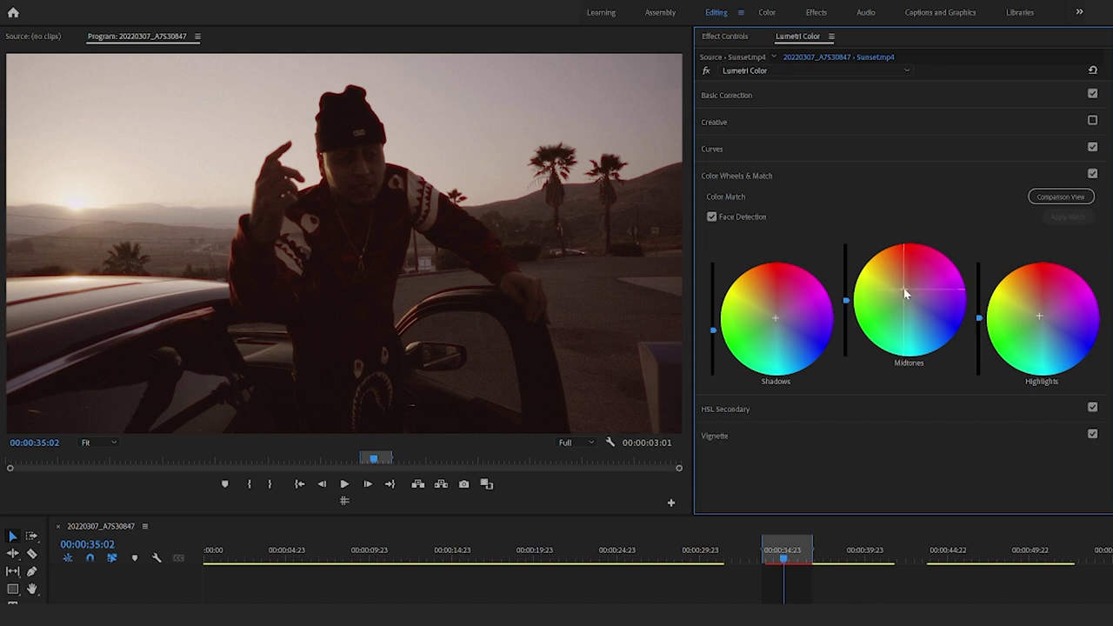
drag(904, 288, 907, 292)
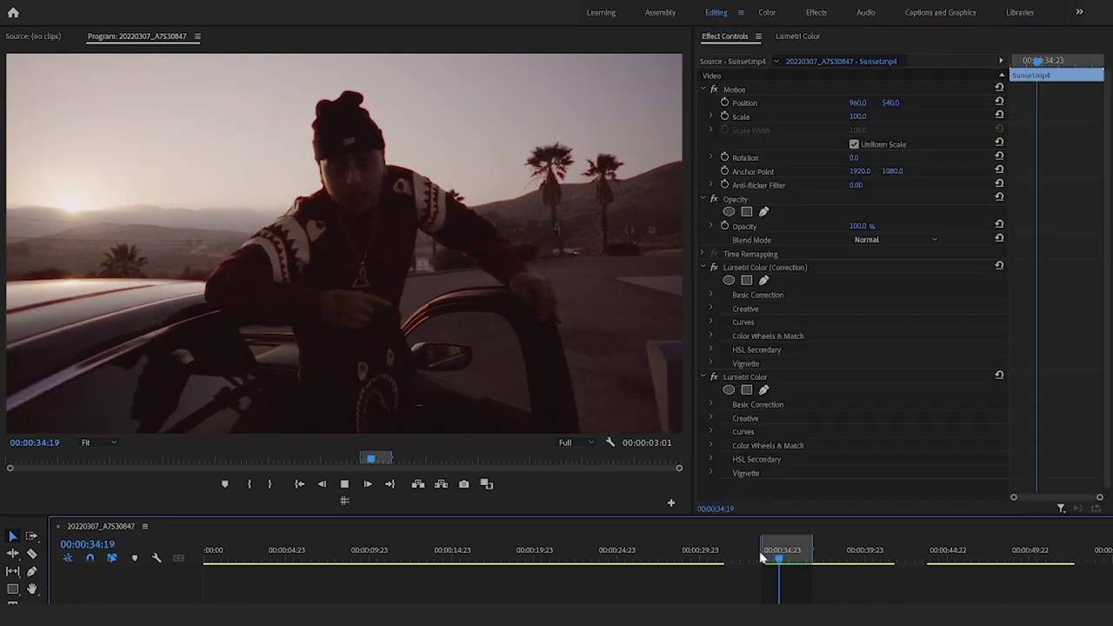
key(space)
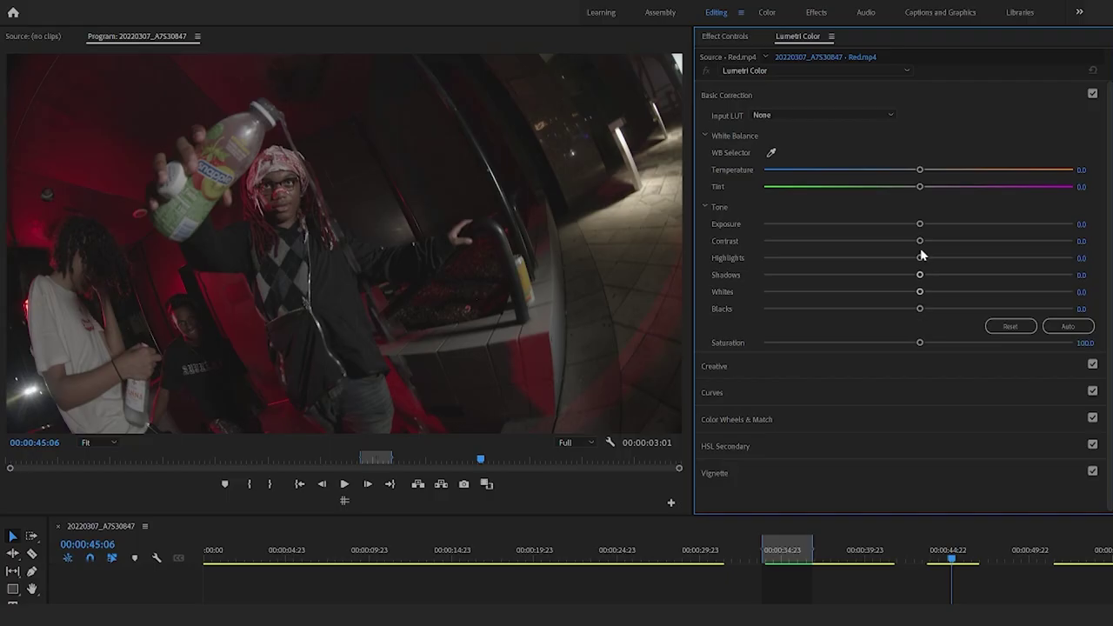
Step: Set Red.mp4's exposure to 0.6, shadows to 10.7 and blacks to 5.7 in Basic Correction
drag(920, 224, 937, 228)
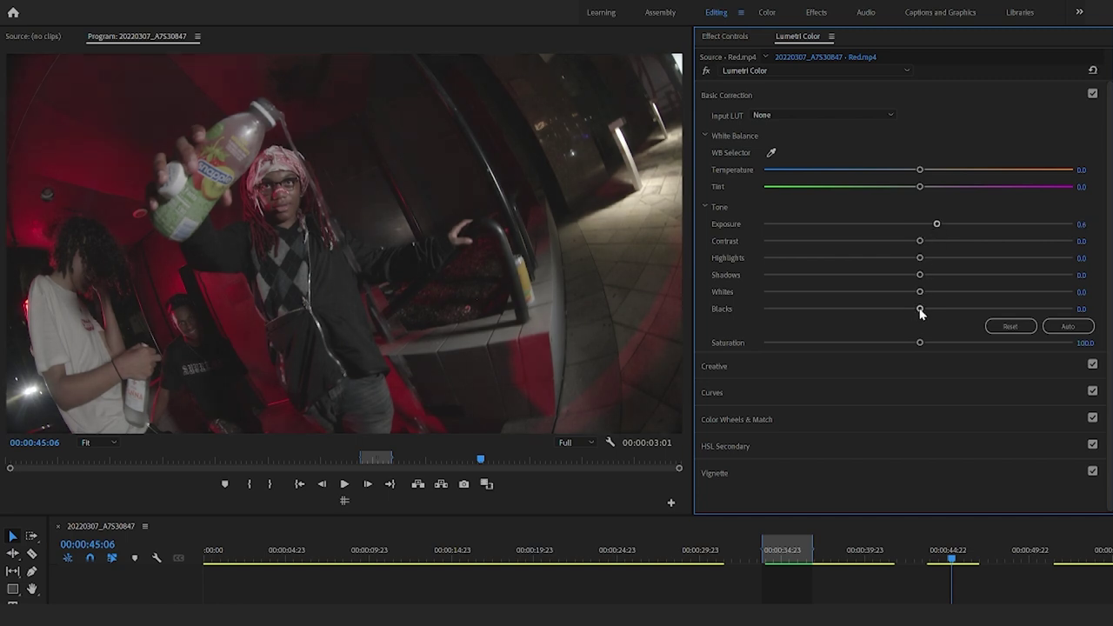
drag(920, 276, 929, 314)
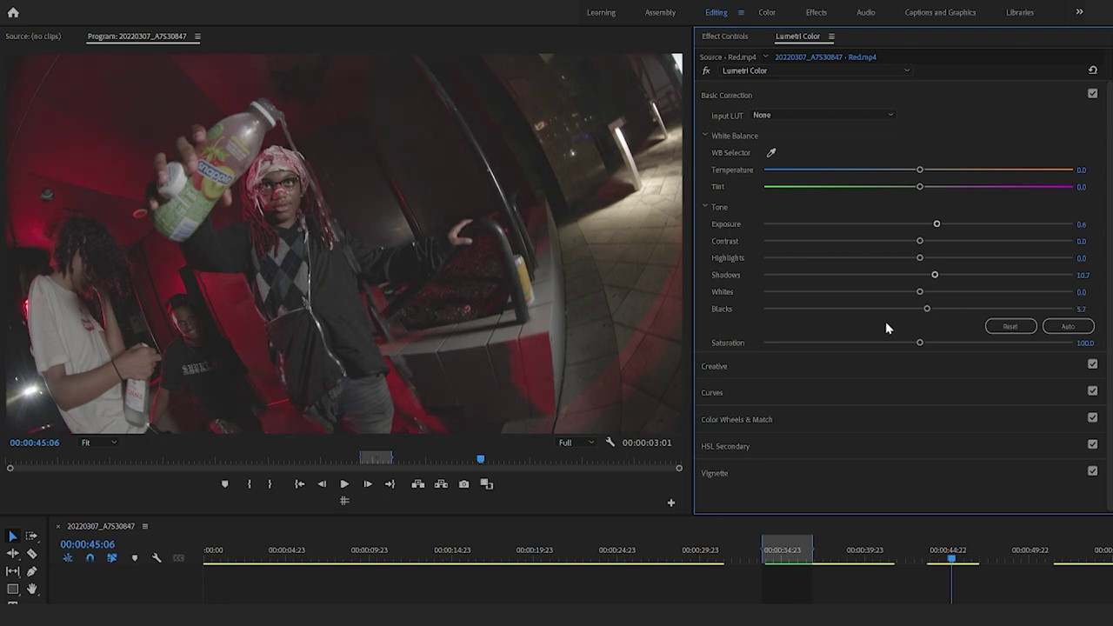
Step: Add a second Lumetri Color effect to Red.mp4, load the Enhance LUT as its creative look, and compare it with the effect bypassed
click(727, 37)
click(792, 37)
click(776, 72)
click(758, 102)
click(744, 380)
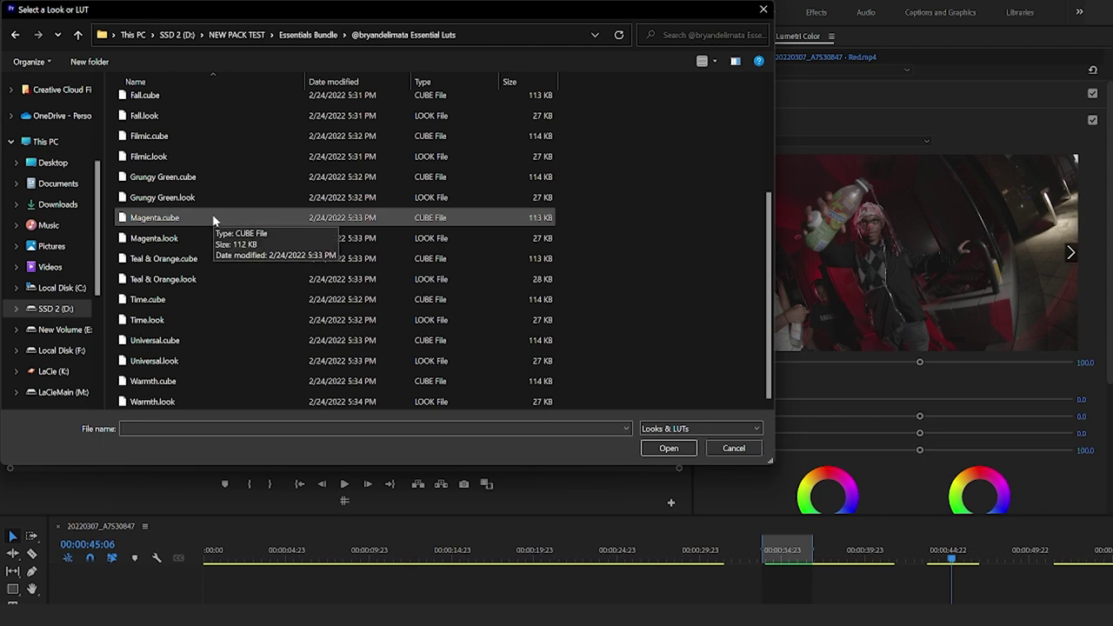
scroll(213, 217, up, 5)
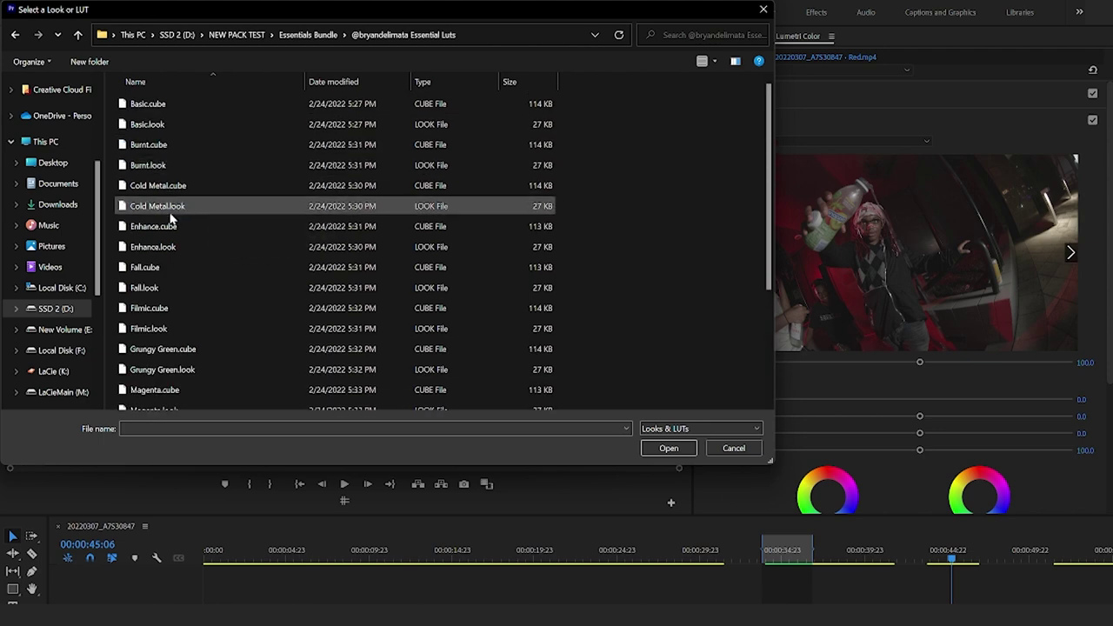
double_click(171, 225)
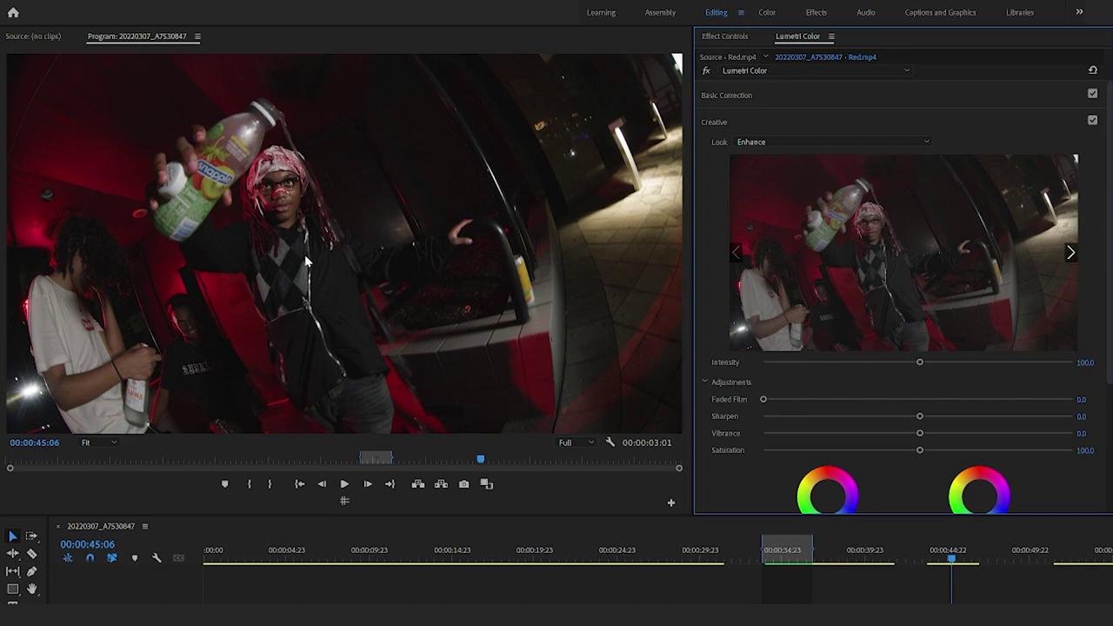
click(706, 72)
click(706, 72)
click(922, 122)
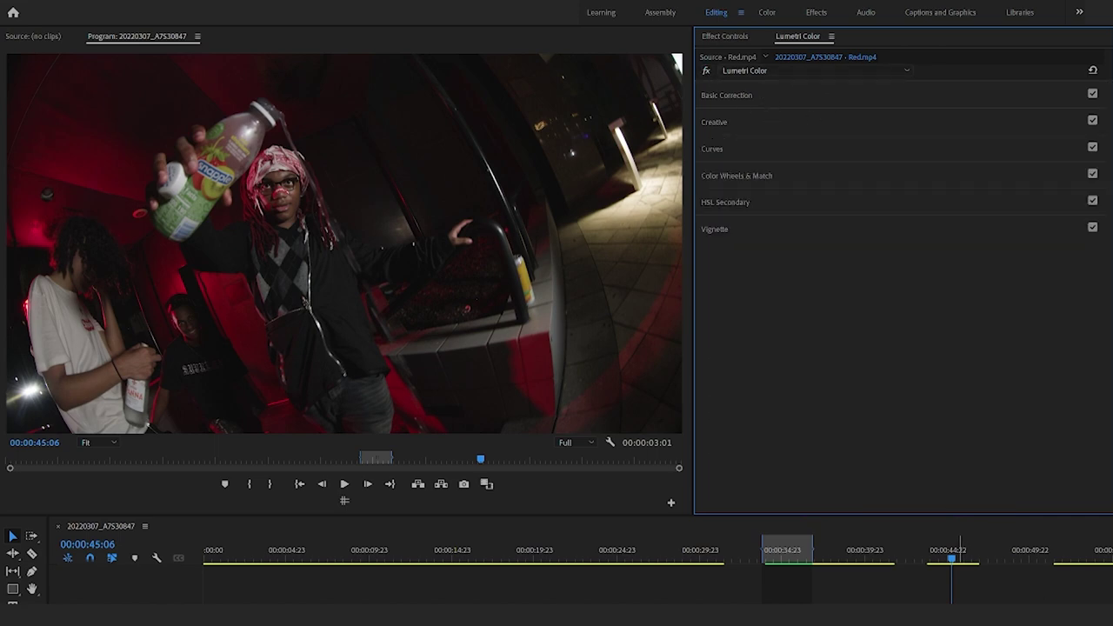
Step: Color-match Red.mp4 to the night-street still at 00:00:38:00 using Comparison View, and raise the shadows level slightly in the single-frame view
click(752, 178)
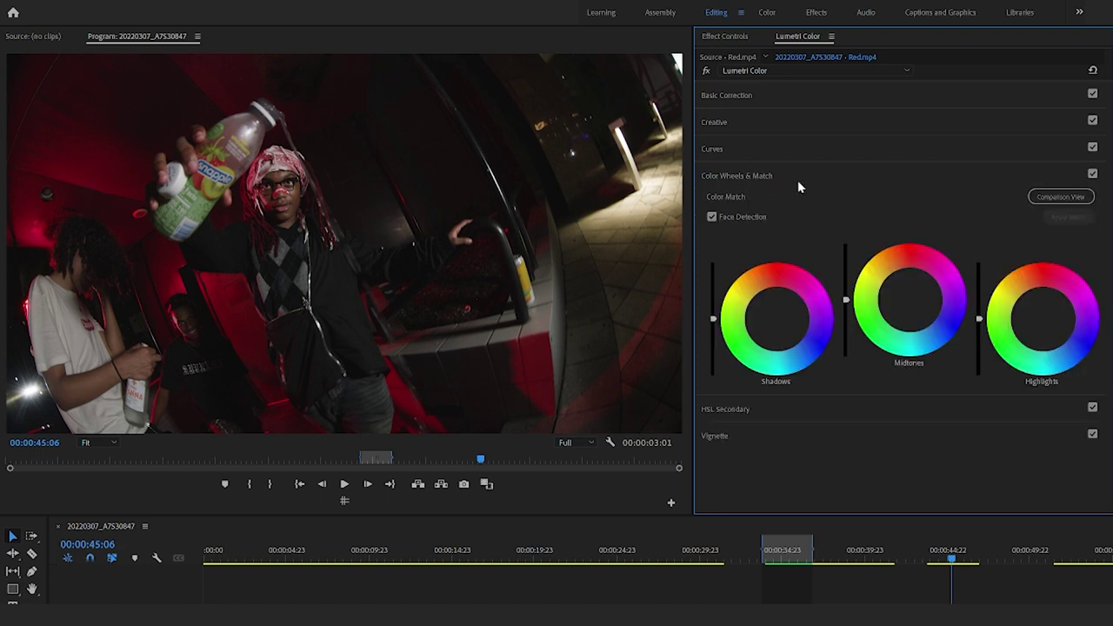
click(1075, 200)
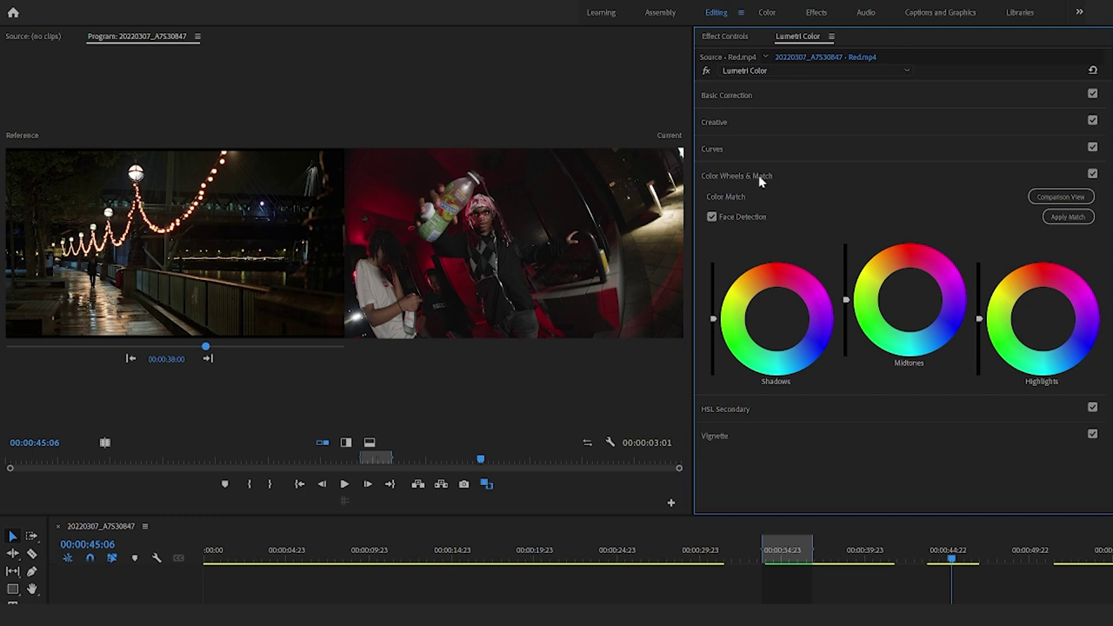
click(1073, 221)
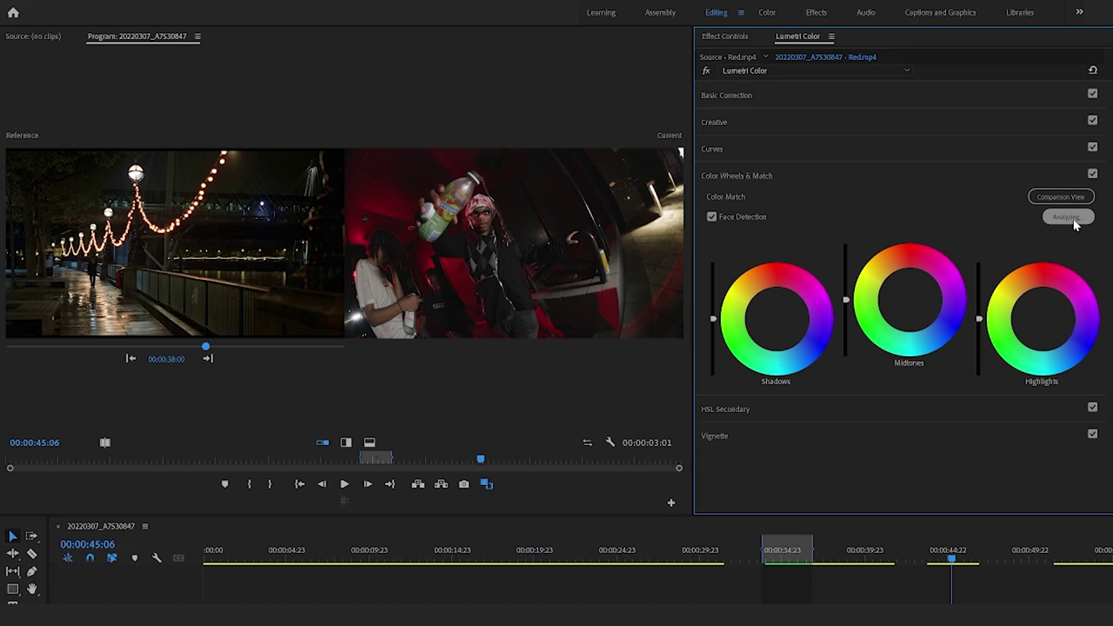
click(487, 483)
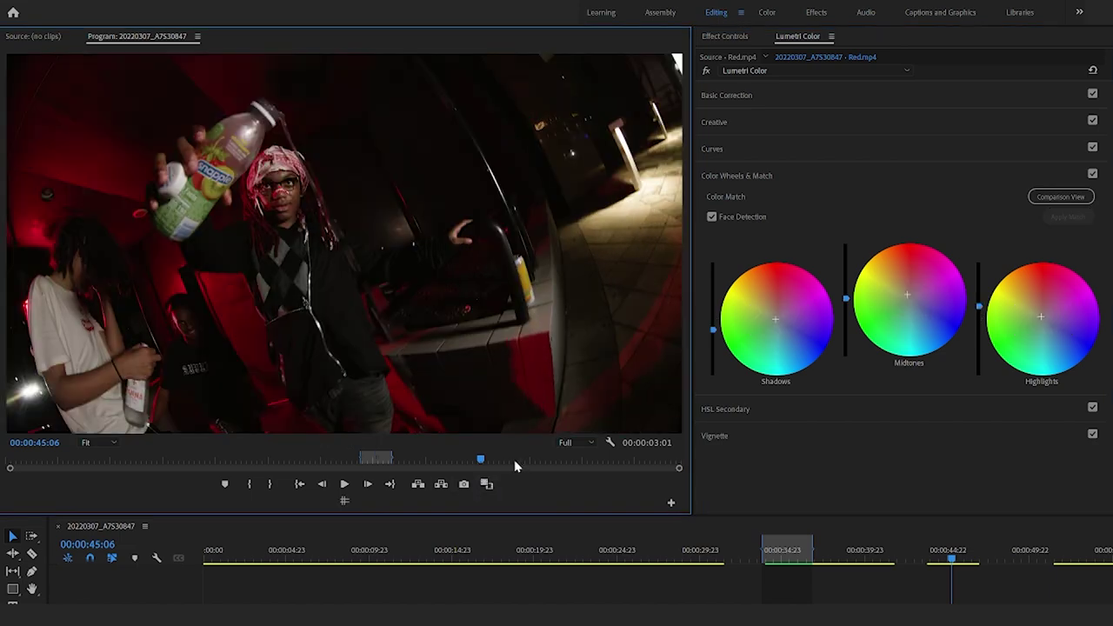
drag(713, 336, 714, 328)
click(737, 176)
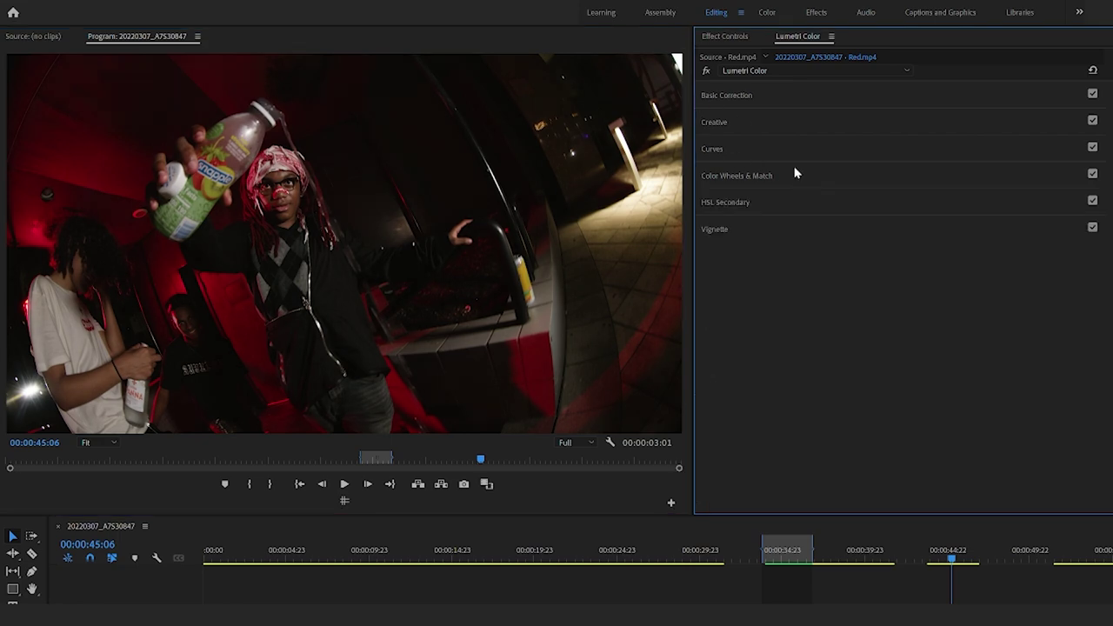
Step: Toggle the two Lumetri Color effects on Red.mp4 to compare the correction and the grade
click(725, 36)
click(714, 267)
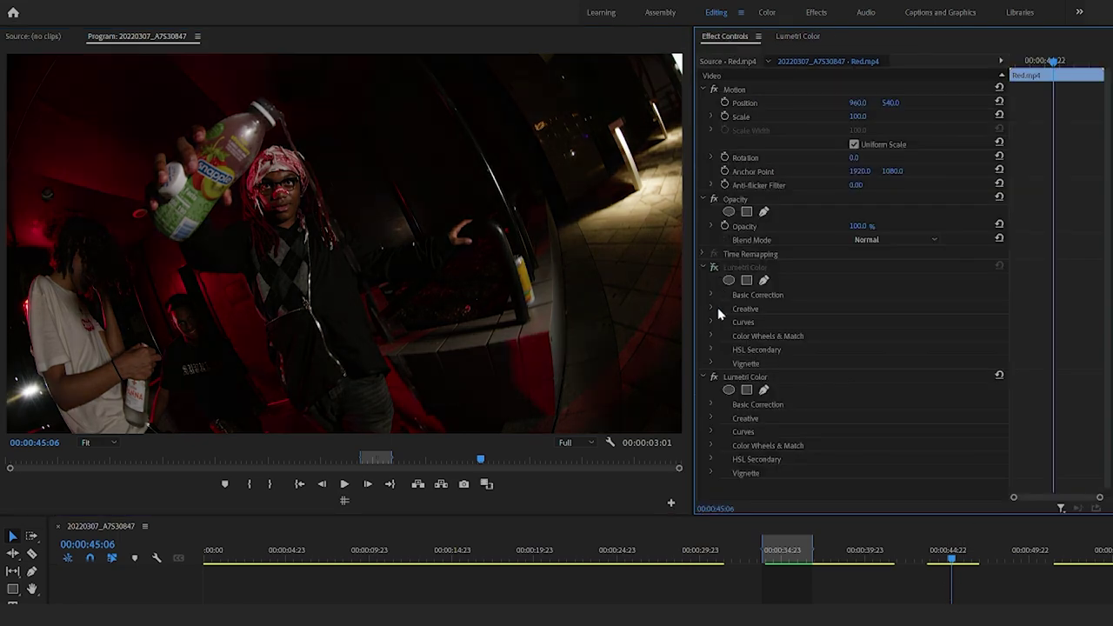
click(714, 377)
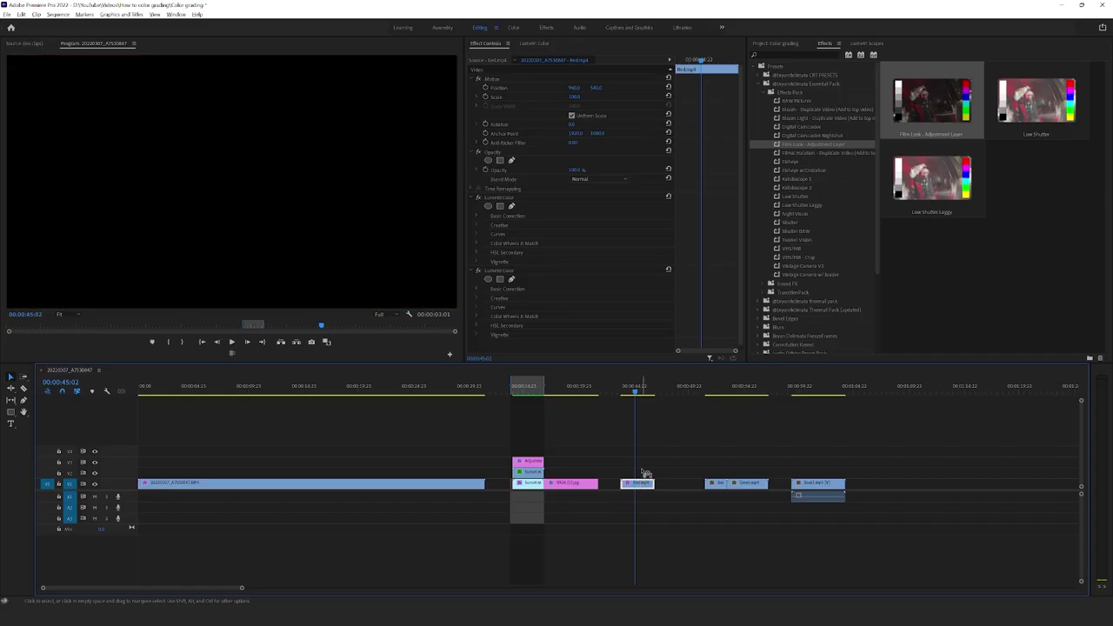
Step: Stack a duplicate of Red.mp4 with the Filmic Halation preset and a copy of the film-look adjustment layer above the clip
drag(646, 474, 644, 475)
drag(825, 153, 638, 478)
drag(541, 462, 648, 462)
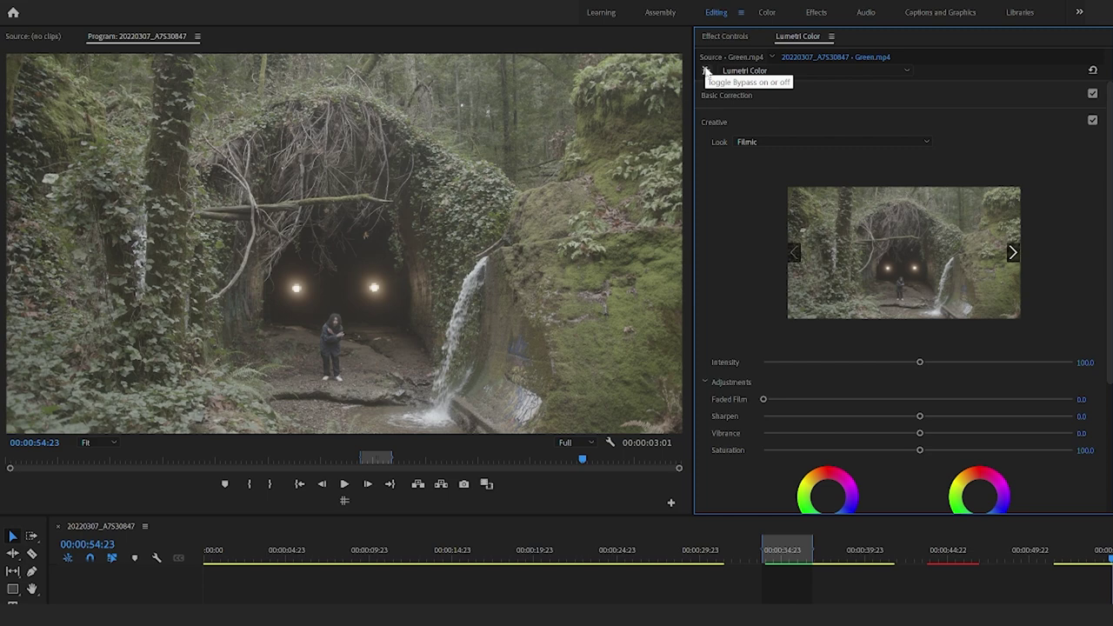
Step: Toggle the bypass of the Lumetri effect holding the Filmic look on Green.mp4 to compare the grade
click(706, 69)
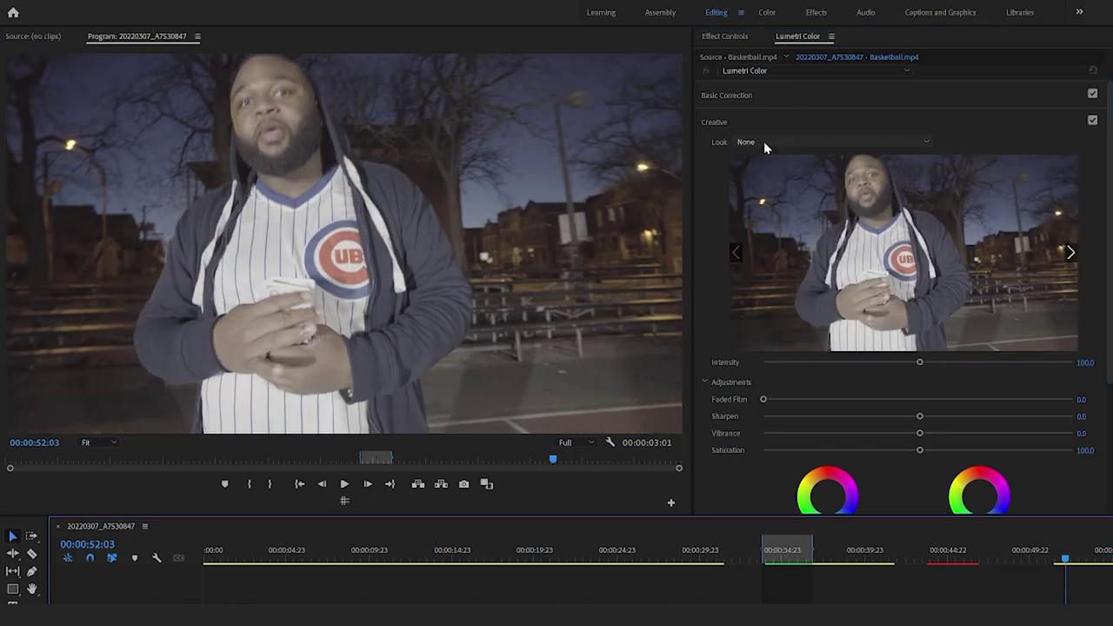
Step: Try the Fall LUT from the Essential Luts folder as the creative look on Basketball.mp4
click(764, 141)
click(760, 181)
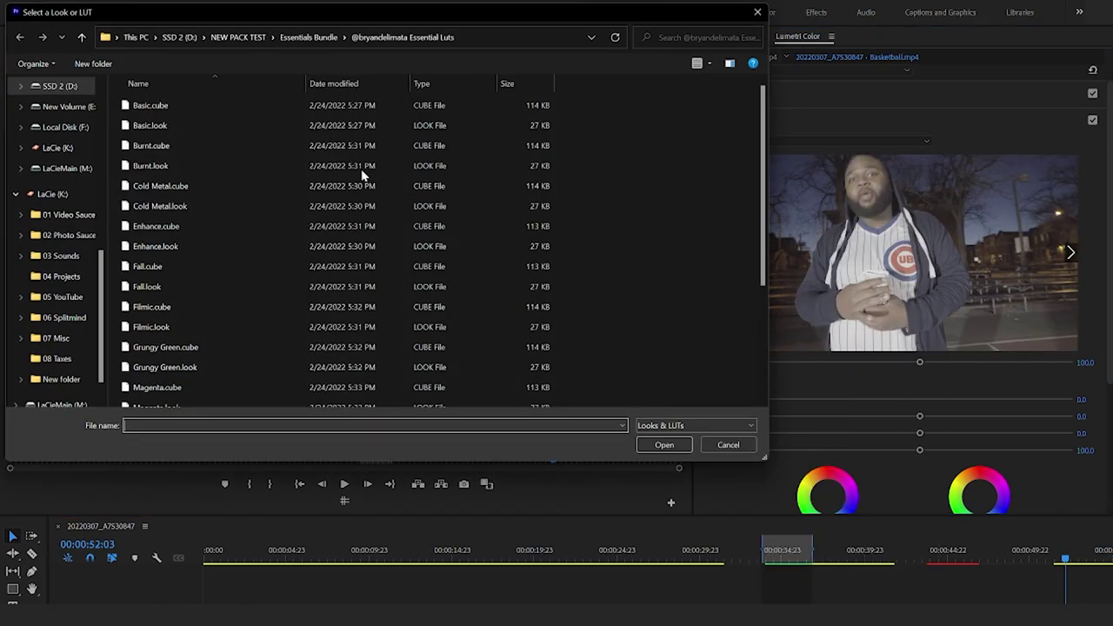
double_click(226, 261)
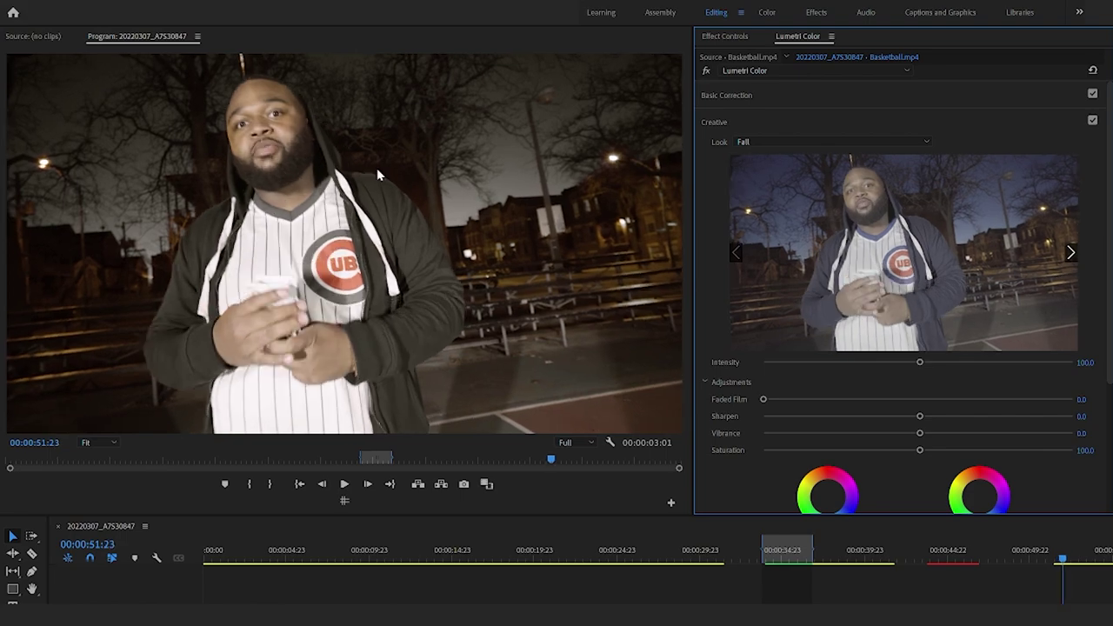
Step: Try the Grungy Green LUT as the creative look on Basketball.mp4
click(750, 141)
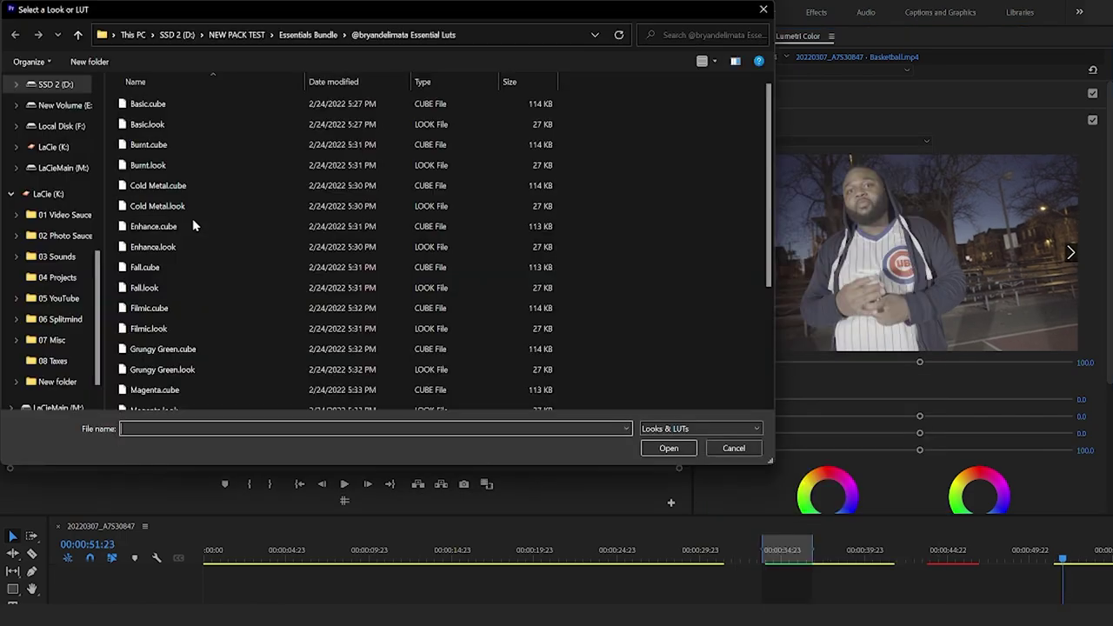
scroll(186, 241, down, 3)
click(177, 254)
double_click(176, 254)
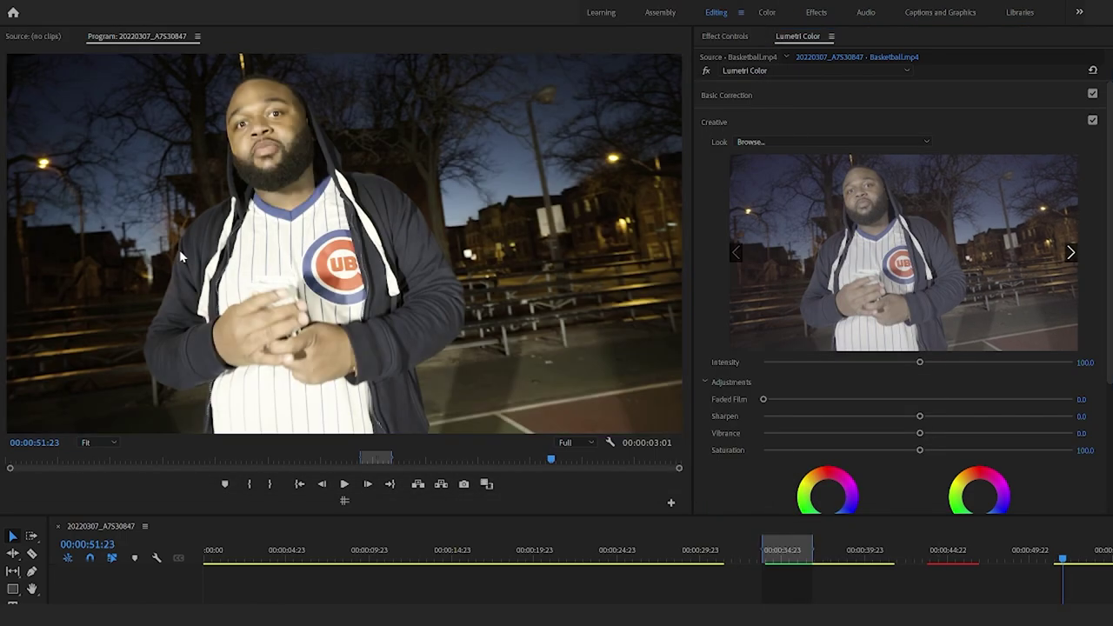
Step: Clear the look on Basketball.mp4 and apply the Teal & Orange LUT from the Essential Luts folder
click(787, 141)
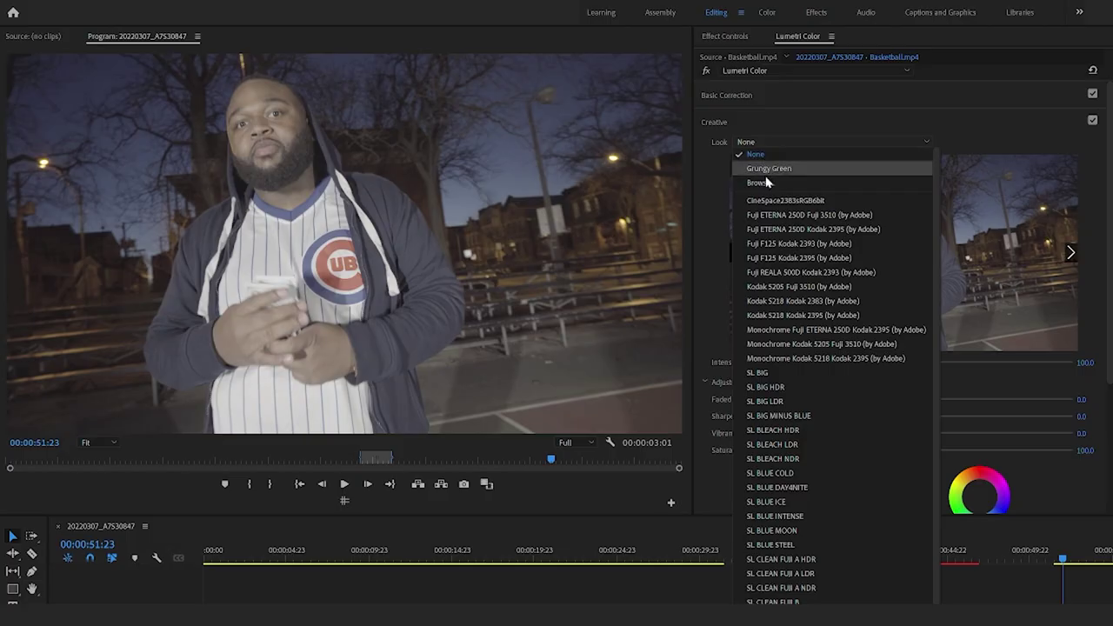
click(765, 178)
scroll(203, 278, down, 2)
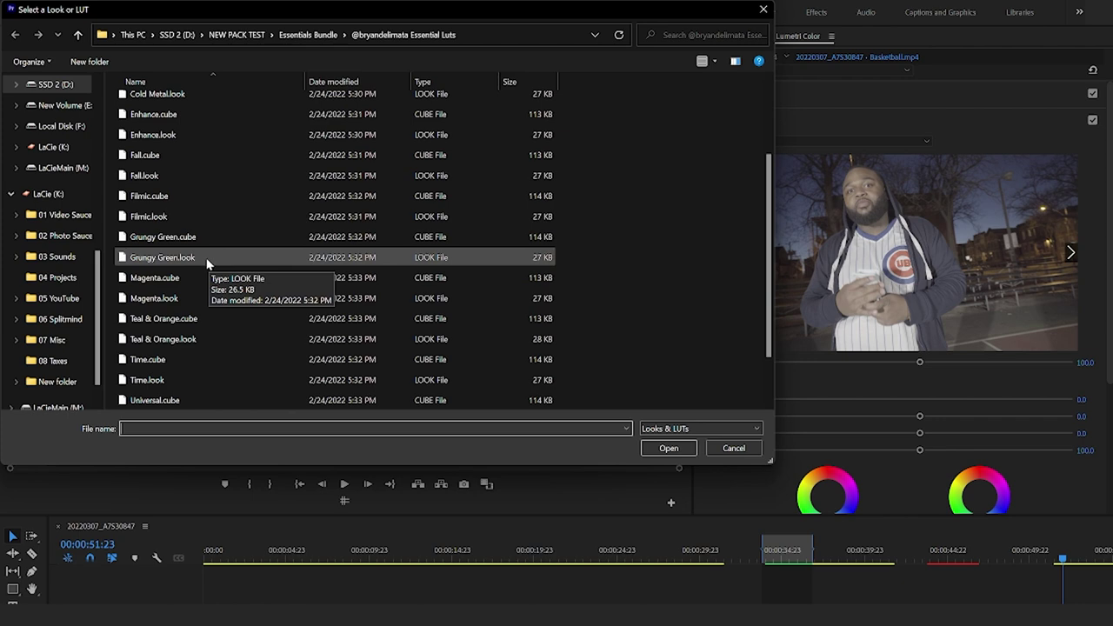
scroll(207, 265, up, 2)
scroll(174, 280, down, 5)
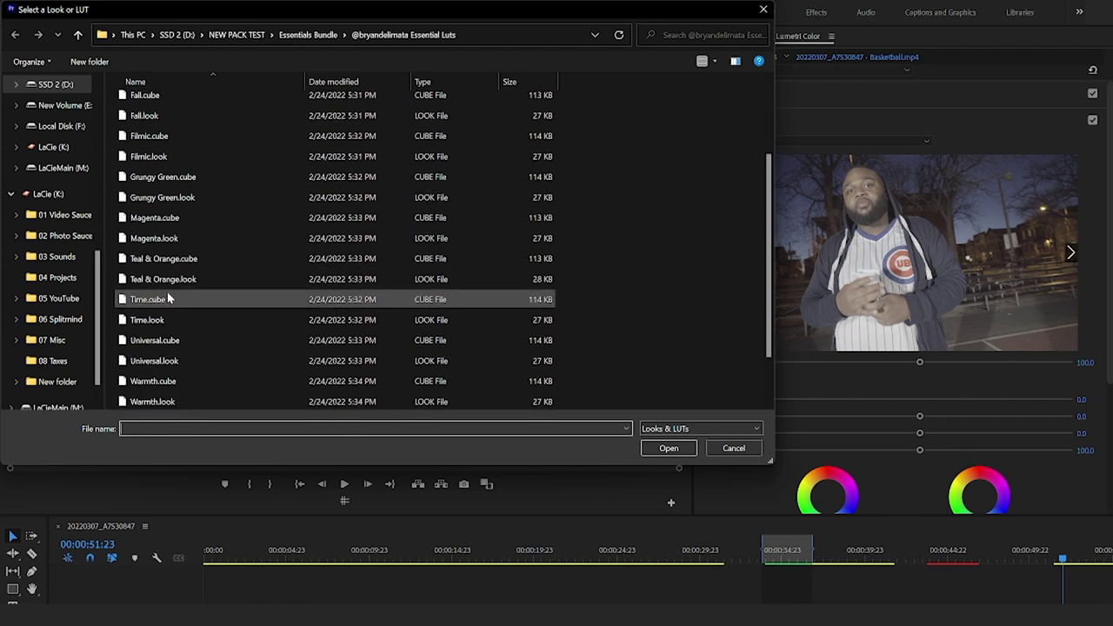
double_click(174, 268)
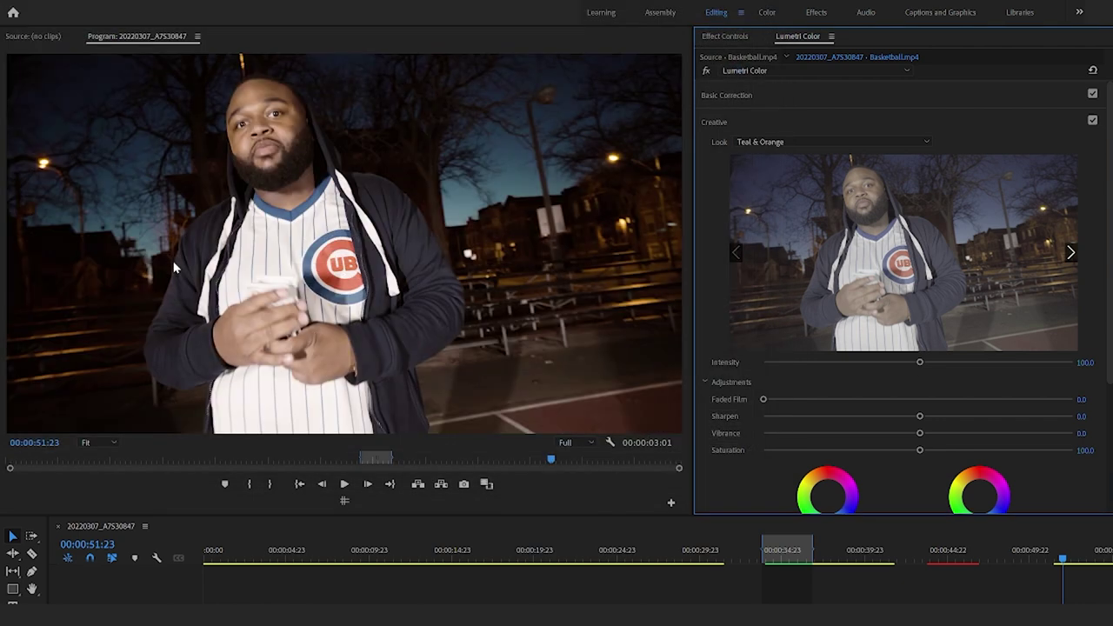